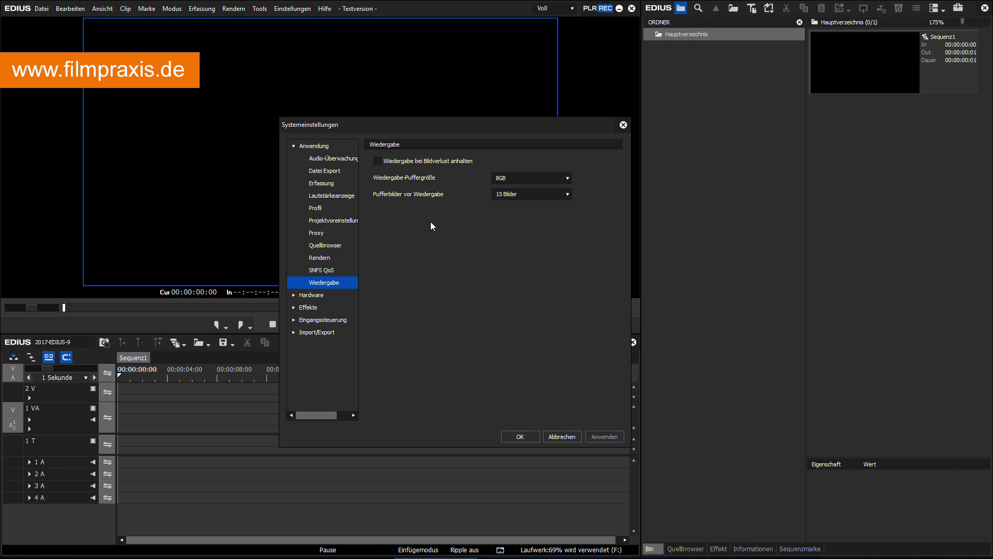
Step: Review the project presets, device presets and preview device pages in the system settings
{"action": "left_click", "coordinate": [346, 221]}
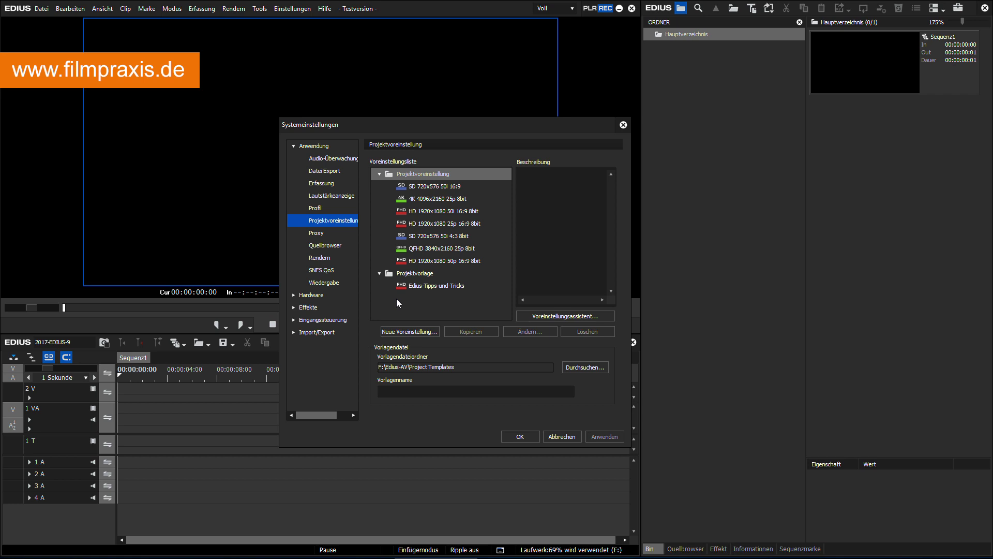
{"action": "left_click", "coordinate": [299, 296]}
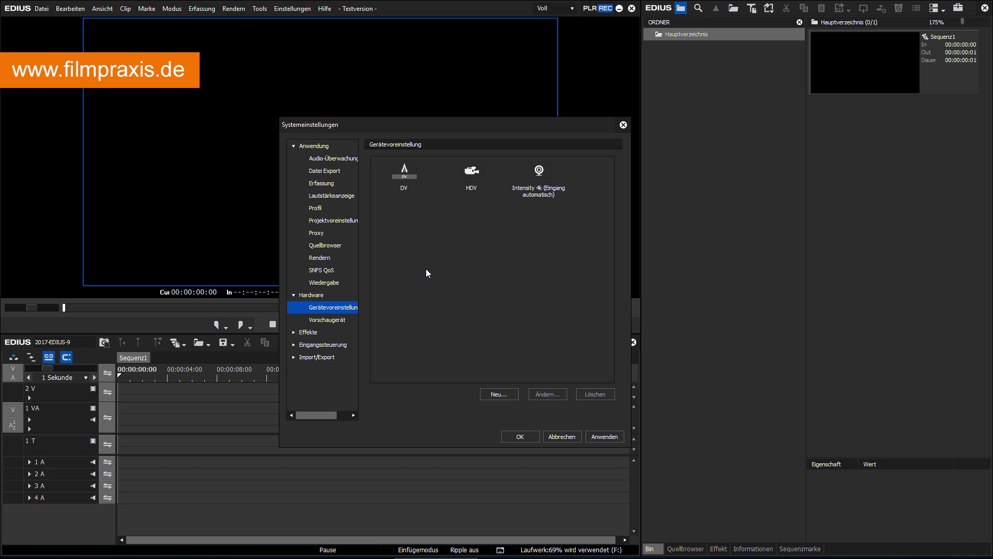
{"action": "left_click", "coordinate": [337, 320]}
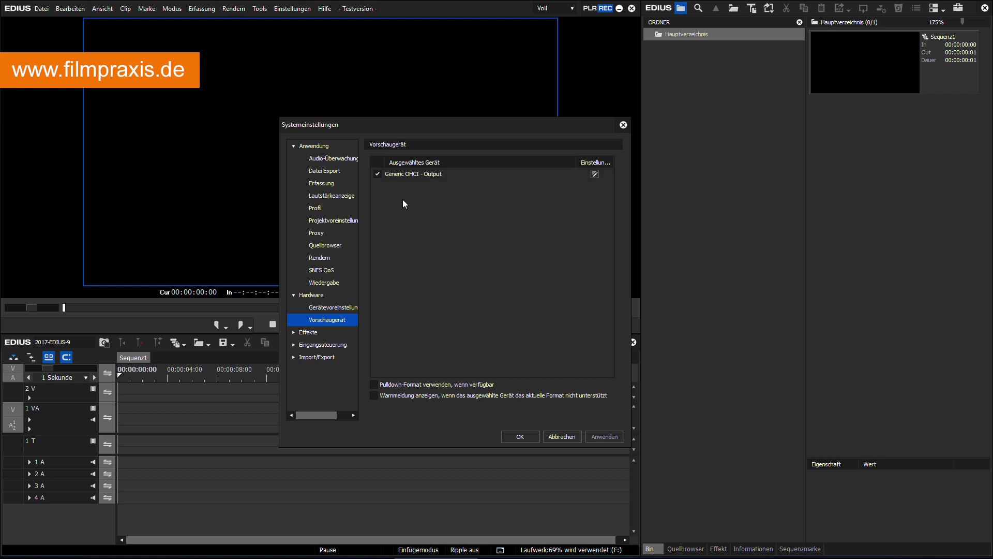
Step: Review the After Effects plug-in bridge and the primary color correction GPU settings under the effects category
{"action": "left_click", "coordinate": [306, 334]}
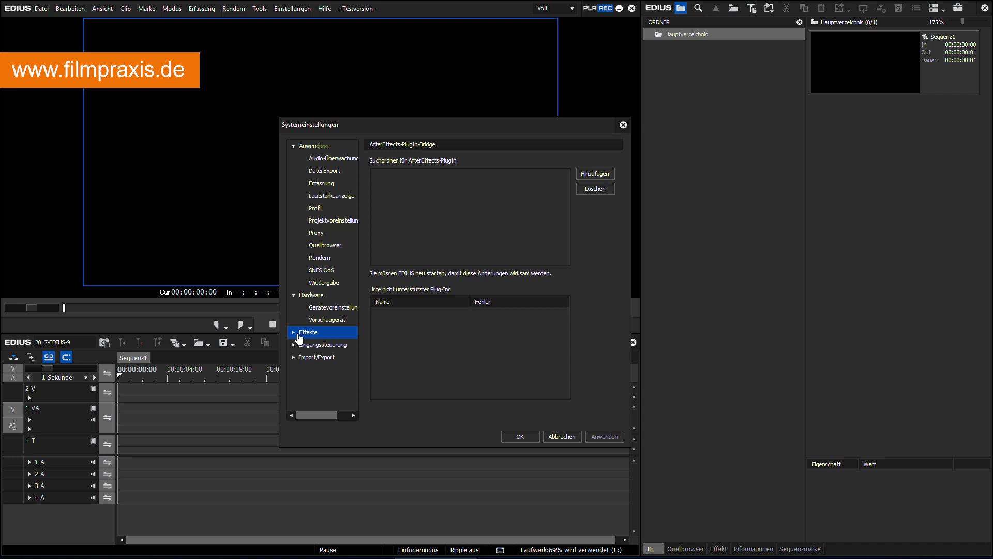
{"action": "left_click", "coordinate": [297, 335]}
{"action": "left_click", "coordinate": [320, 346]}
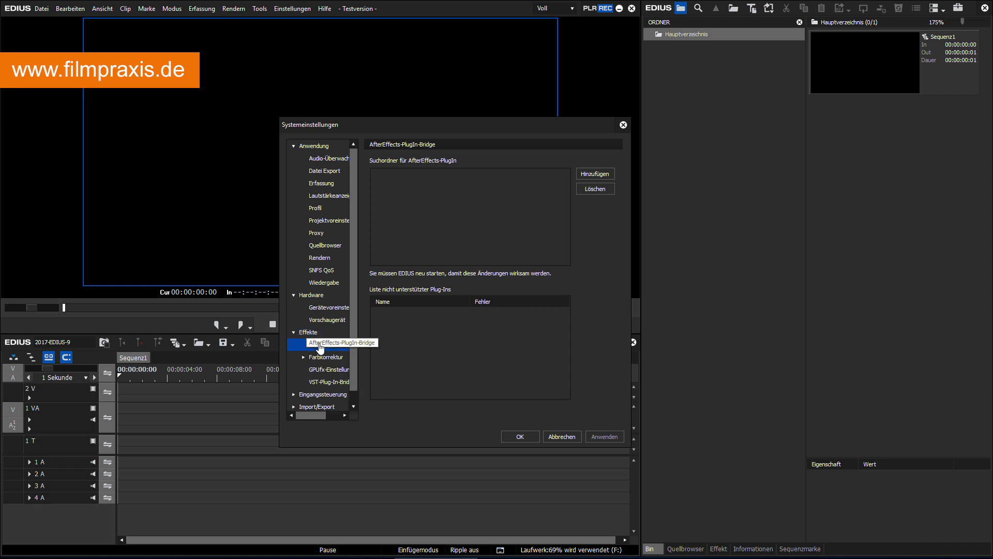
{"action": "left_click", "coordinate": [322, 356]}
{"action": "left_click", "coordinate": [304, 357]}
{"action": "left_click", "coordinate": [326, 370]}
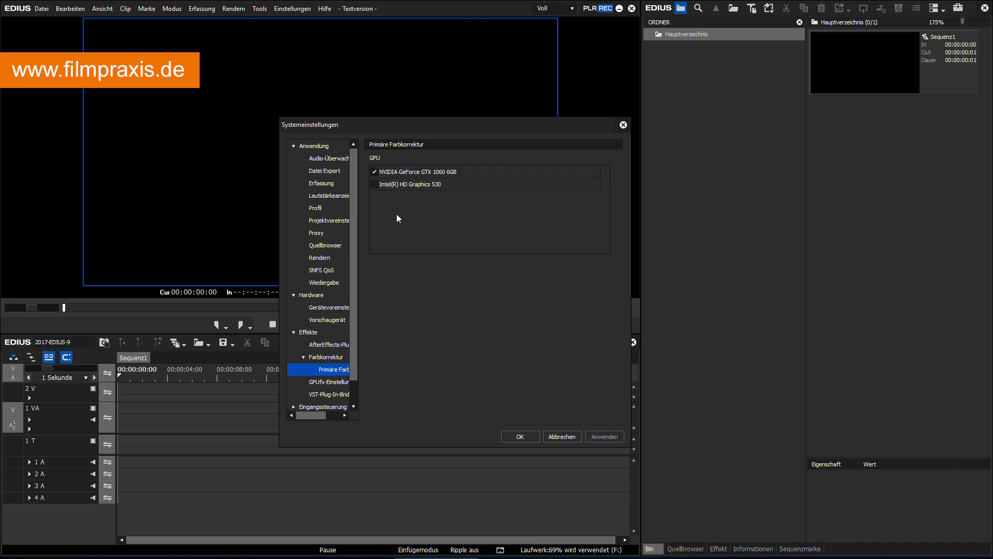
Step: Check the GPUfx settings and the VST plug-in bridge folder, and close the system settings
{"action": "left_click_drag", "start_coordinate": [354, 252], "coordinate": [356, 288]}
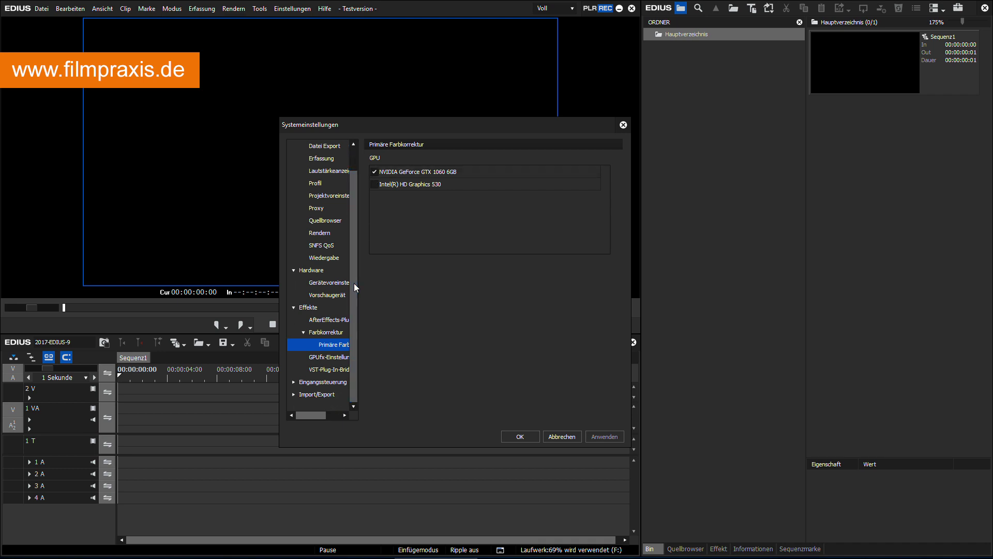
{"action": "left_click", "coordinate": [317, 357]}
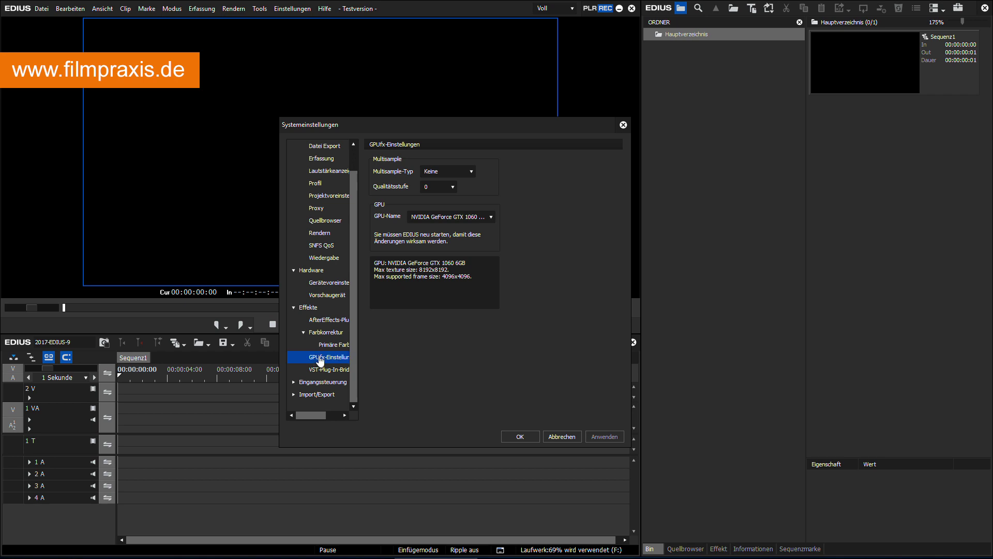
{"action": "left_click", "coordinate": [321, 369]}
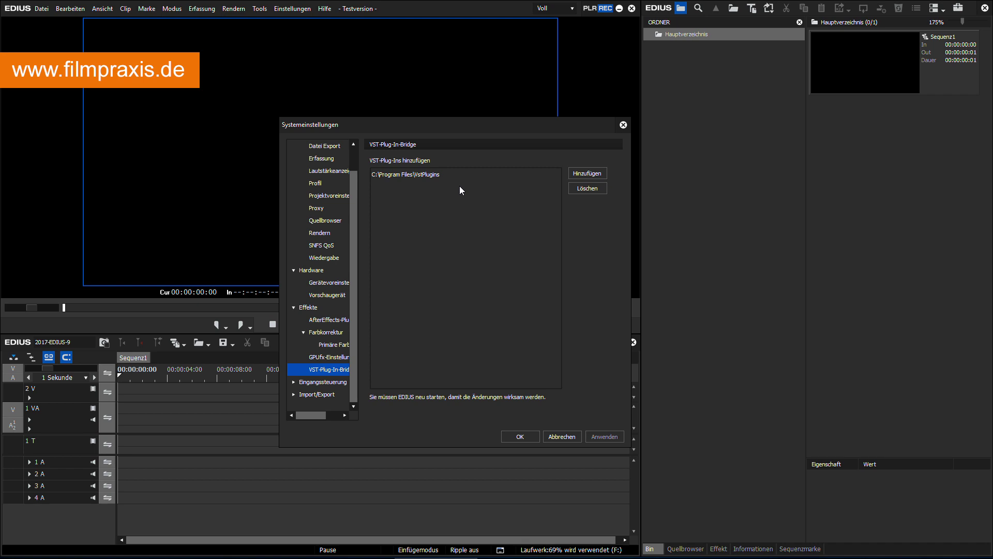
{"action": "left_click", "coordinate": [513, 435]}
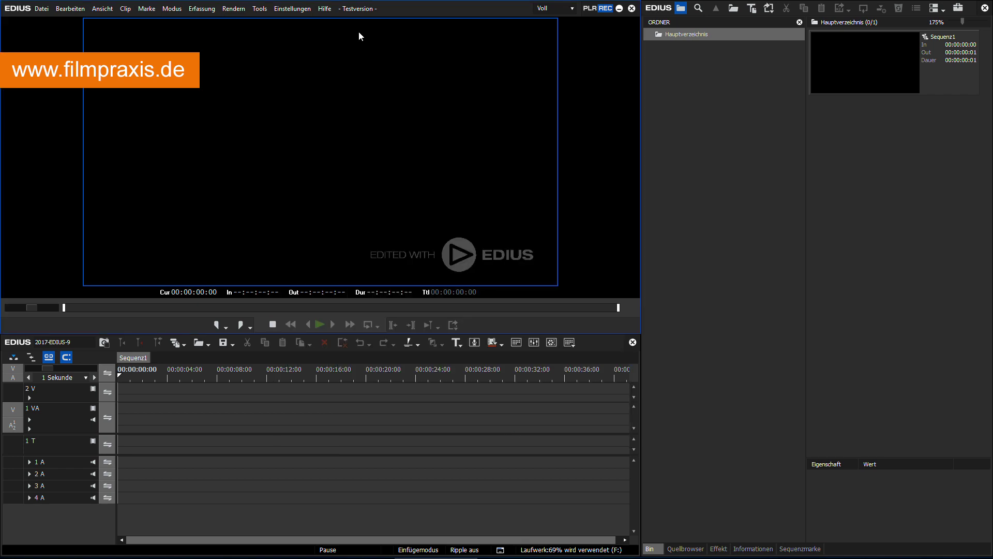
Step: Check the project file, backup and auto-save options in the user settings and close the dialog
{"action": "left_click", "coordinate": [307, 10]}
{"action": "left_click", "coordinate": [294, 34]}
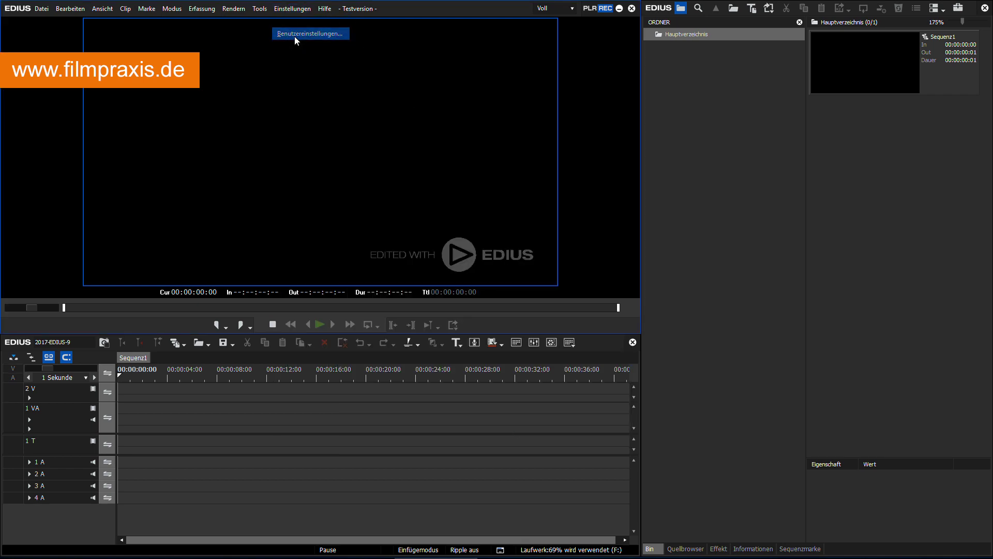
{"action": "left_click", "coordinate": [293, 147]}
{"action": "left_click", "coordinate": [313, 196]}
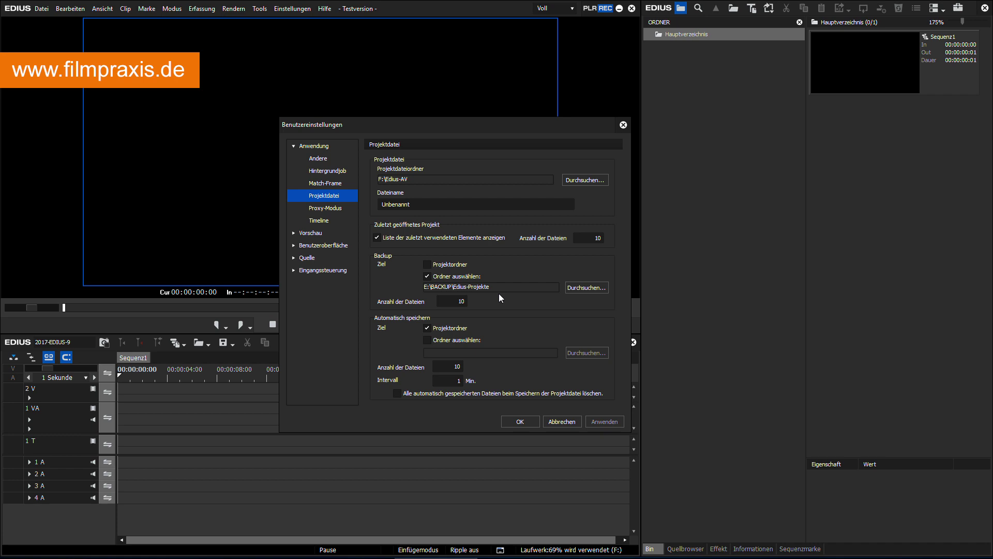
{"action": "left_click", "coordinate": [510, 420]}
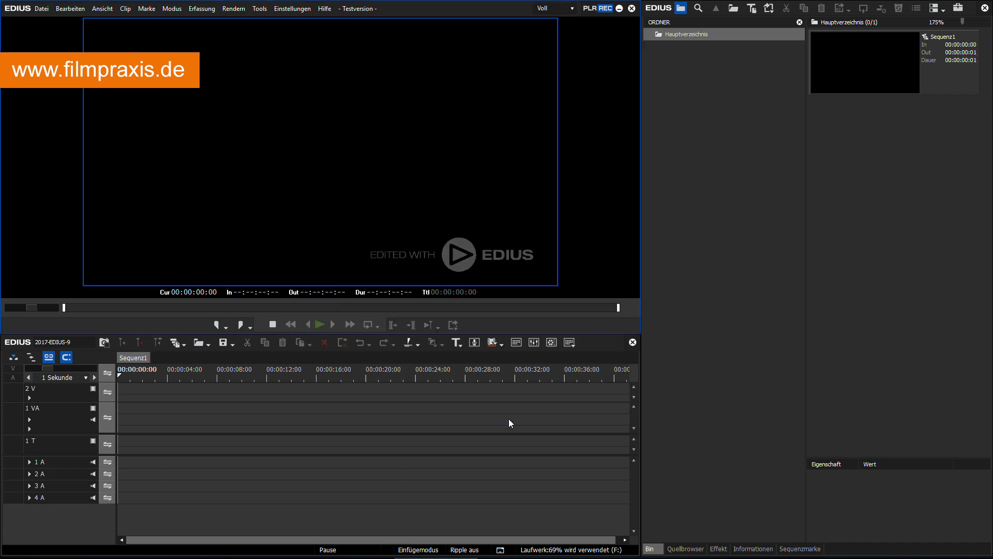
Step: View the saved window layouts available to apply, without choosing one
{"action": "left_click", "coordinate": [110, 10]}
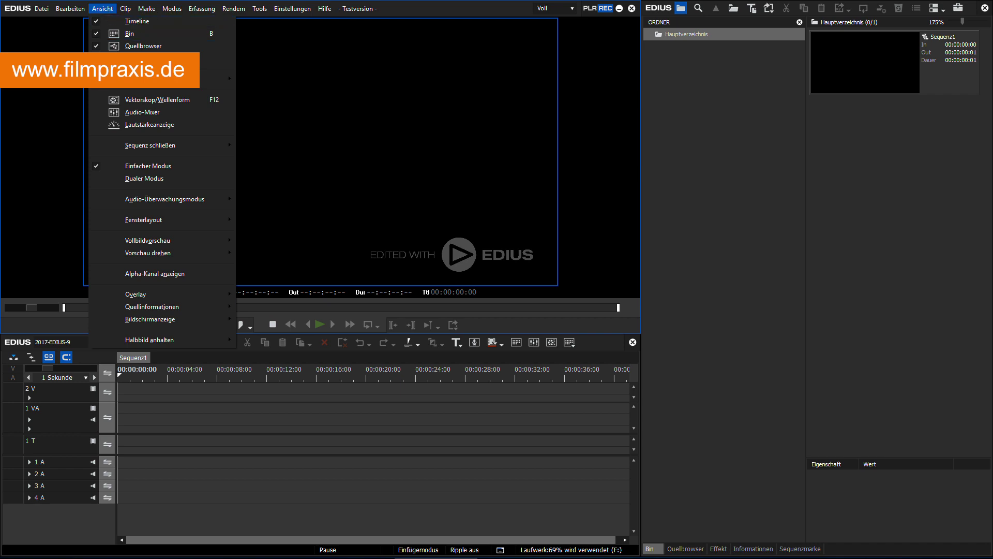
{"action": "mouse_move", "coordinate": [157, 221]}
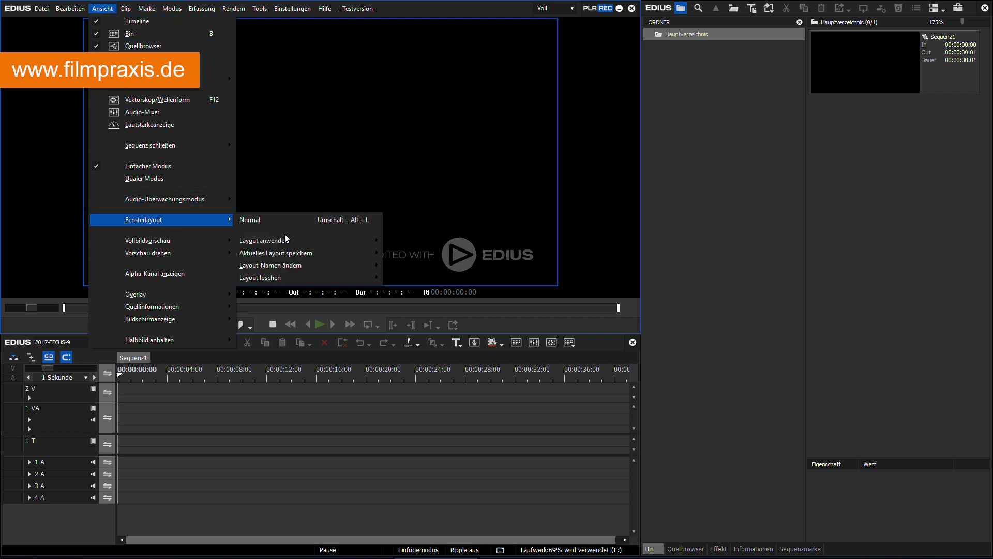
{"action": "mouse_move", "coordinate": [299, 240]}
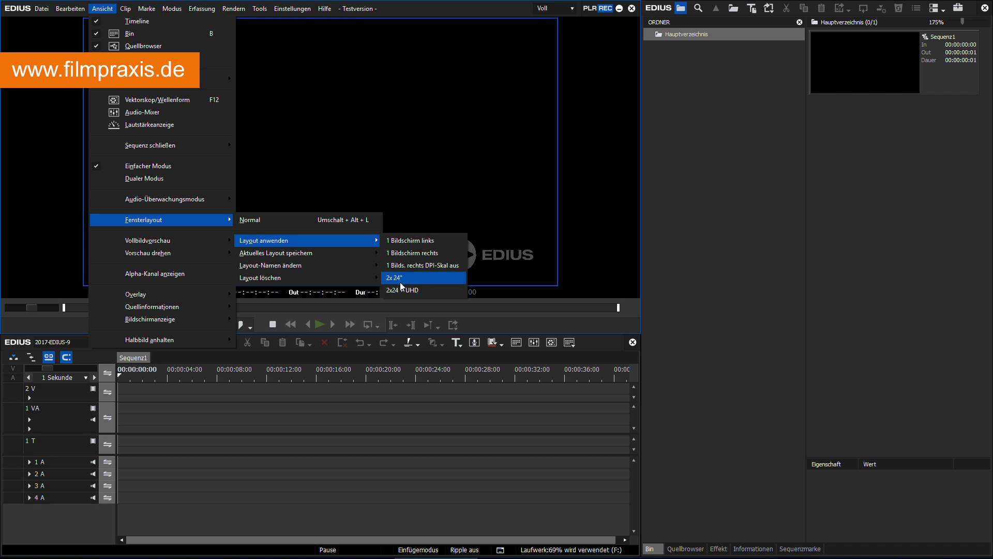
{"action": "left_click", "coordinate": [654, 153]}
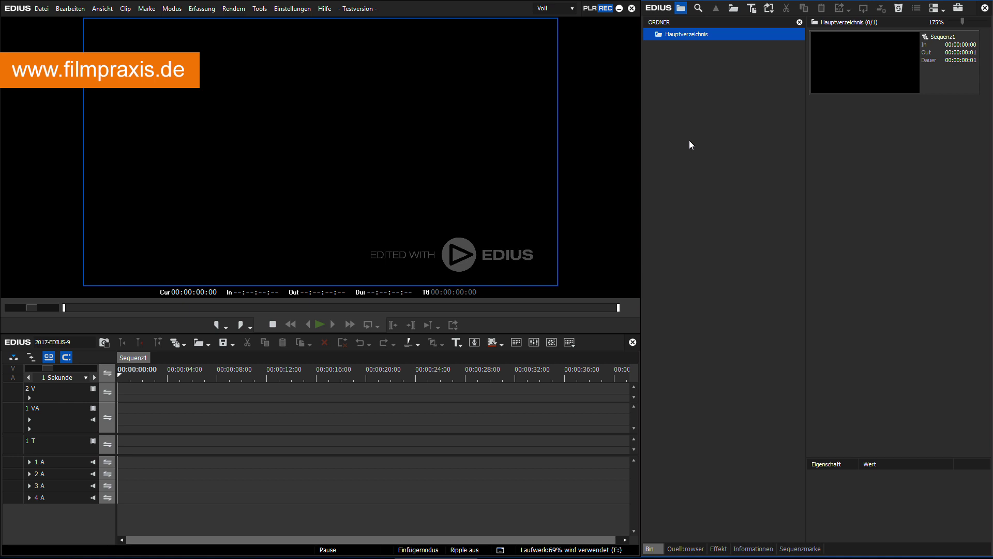
Step: Browse the effect palette's audio filter effects folder and the video filters
{"action": "left_click", "coordinate": [717, 549]}
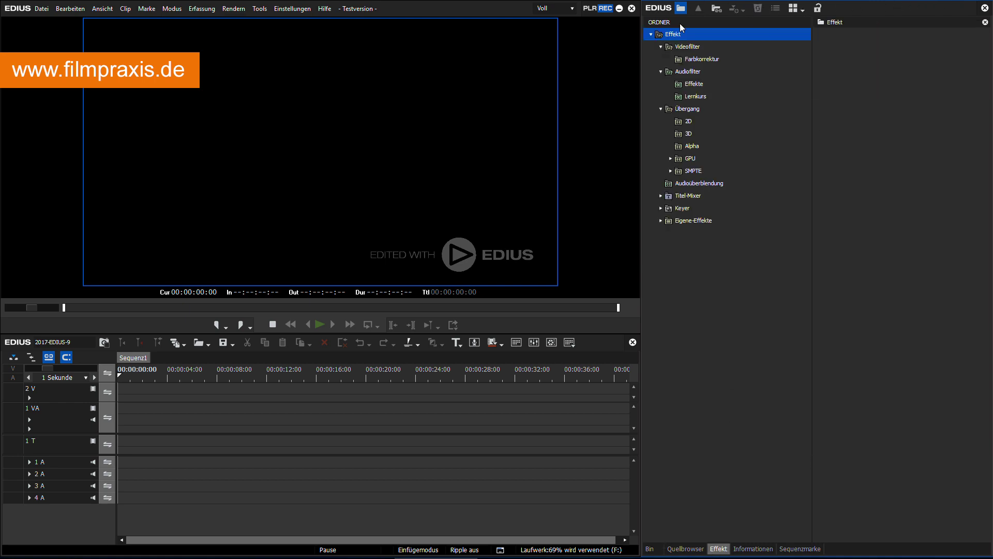
{"action": "left_click", "coordinate": [697, 73]}
{"action": "left_click", "coordinate": [699, 83]}
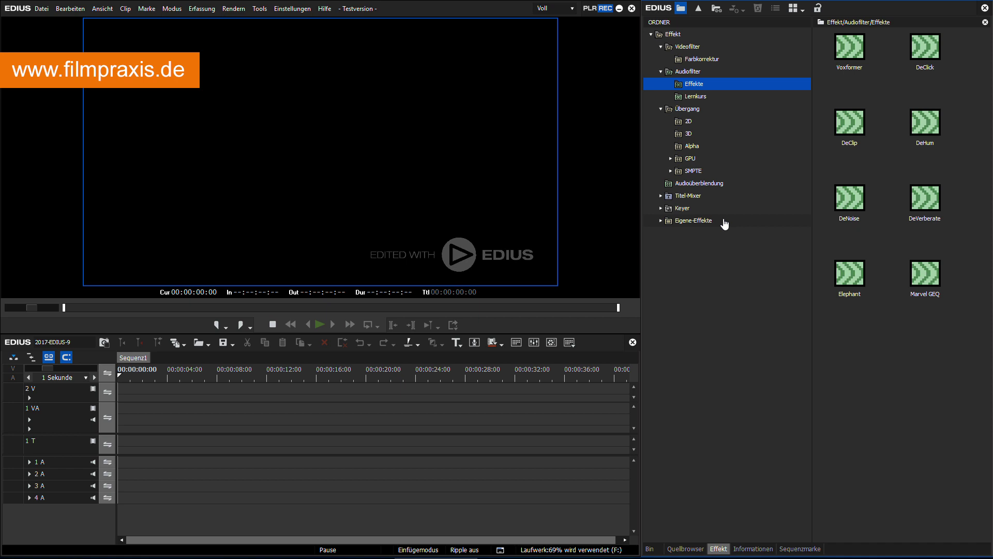
{"action": "left_click", "coordinate": [708, 48]}
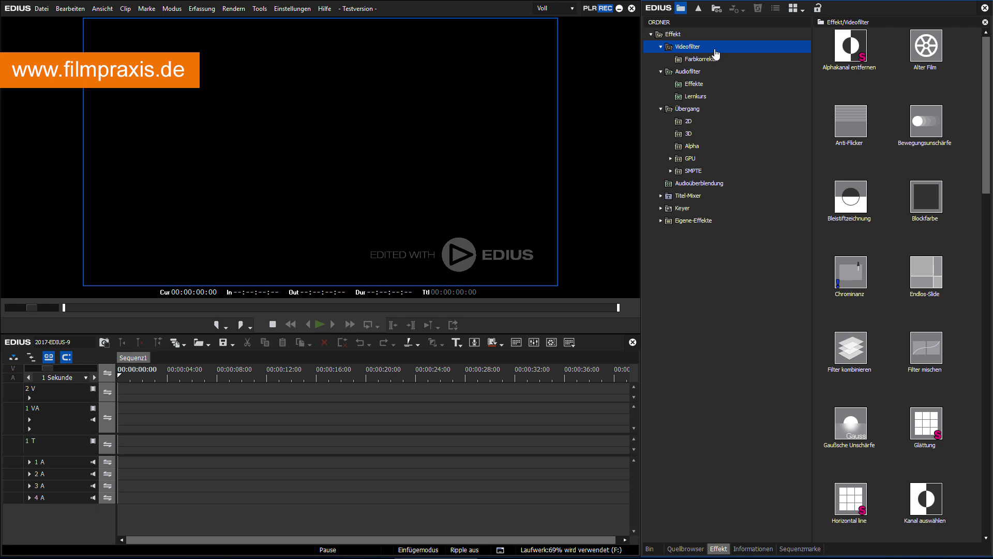
Step: Check the new clip types offered for the empty timeline and exit EDIUS
{"action": "right_click", "coordinate": [296, 389]}
{"action": "mouse_move", "coordinate": [408, 397]}
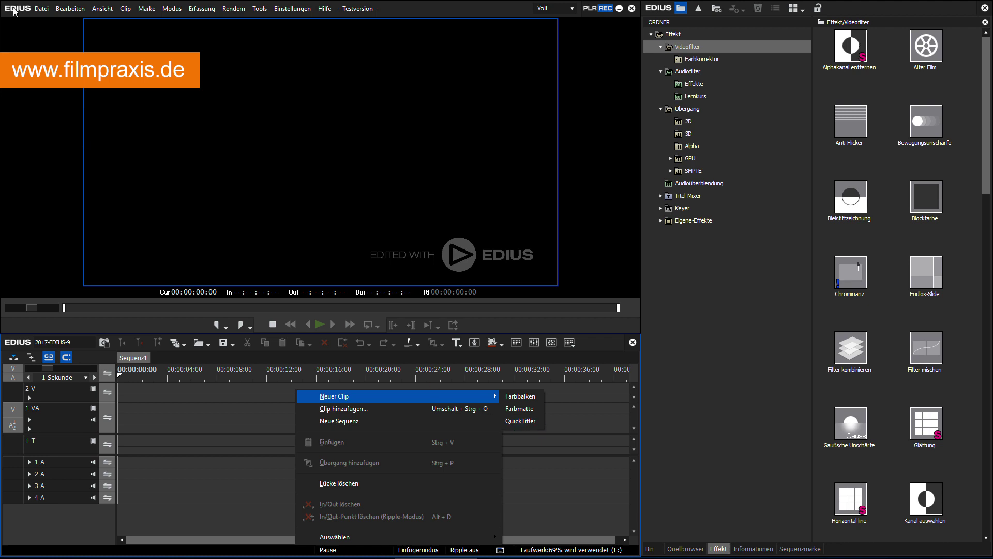
{"action": "left_click", "coordinate": [41, 9]}
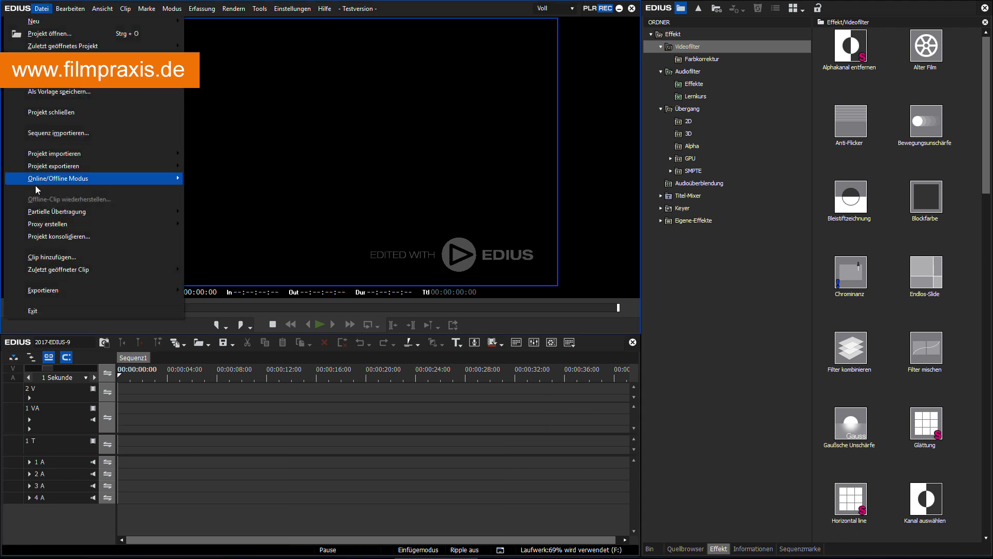
{"action": "left_click", "coordinate": [67, 307]}
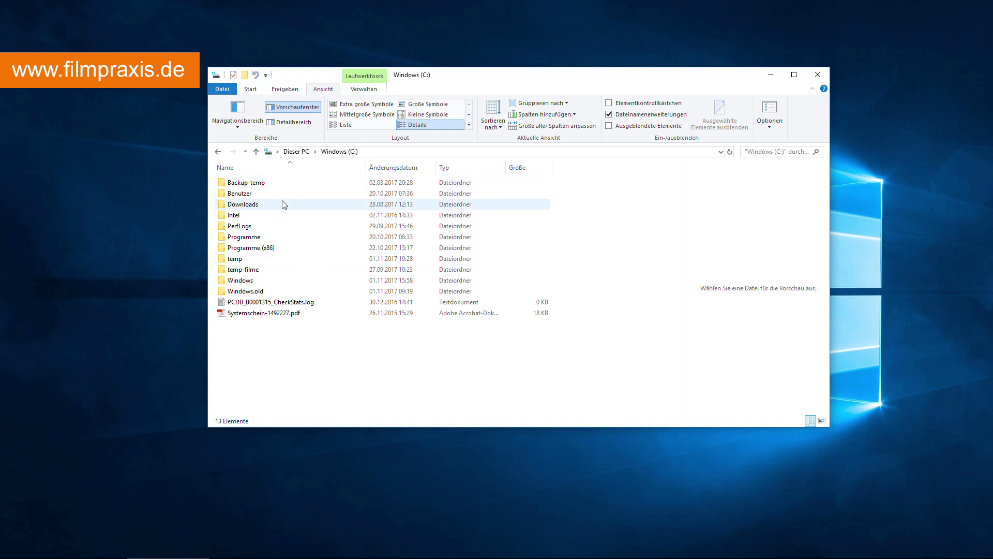
Step: In File Explorer, open the EDIUS 8 PlugIn folder inside Programme\Grass Valley on drive C
{"action": "double_click", "coordinate": [278, 240]}
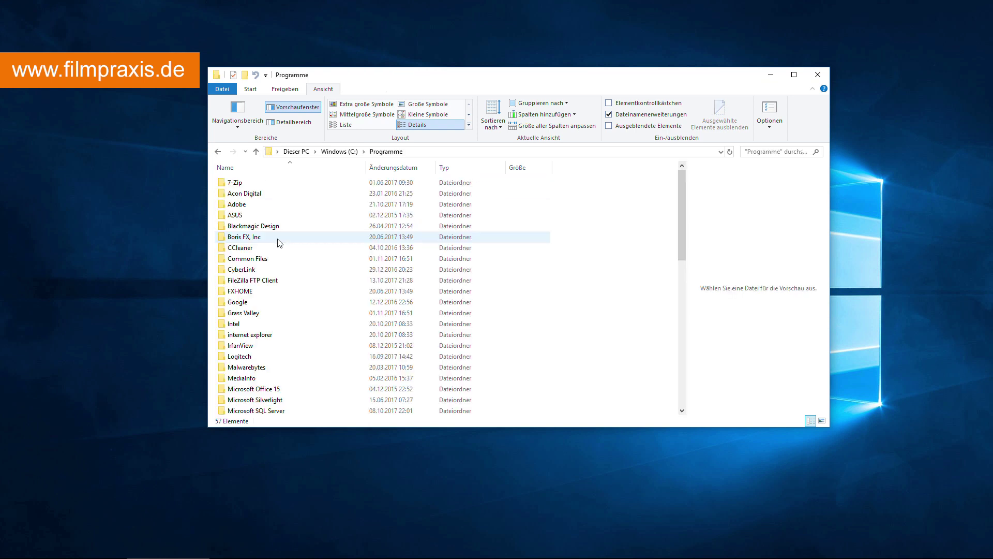
{"action": "double_click", "coordinate": [260, 314]}
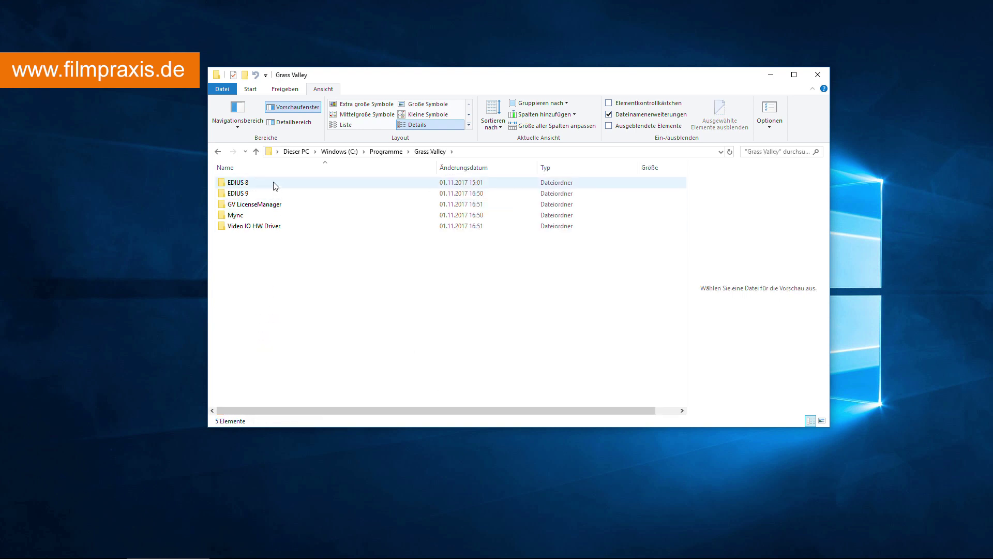
{"action": "mouse_move", "coordinate": [274, 198]}
{"action": "double_click", "coordinate": [275, 186]}
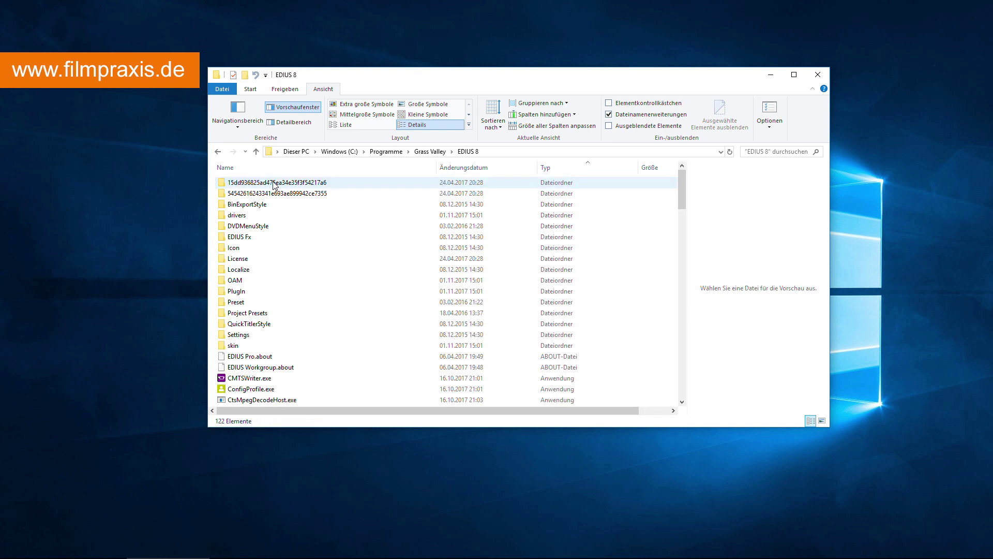
{"action": "double_click", "coordinate": [247, 292]}
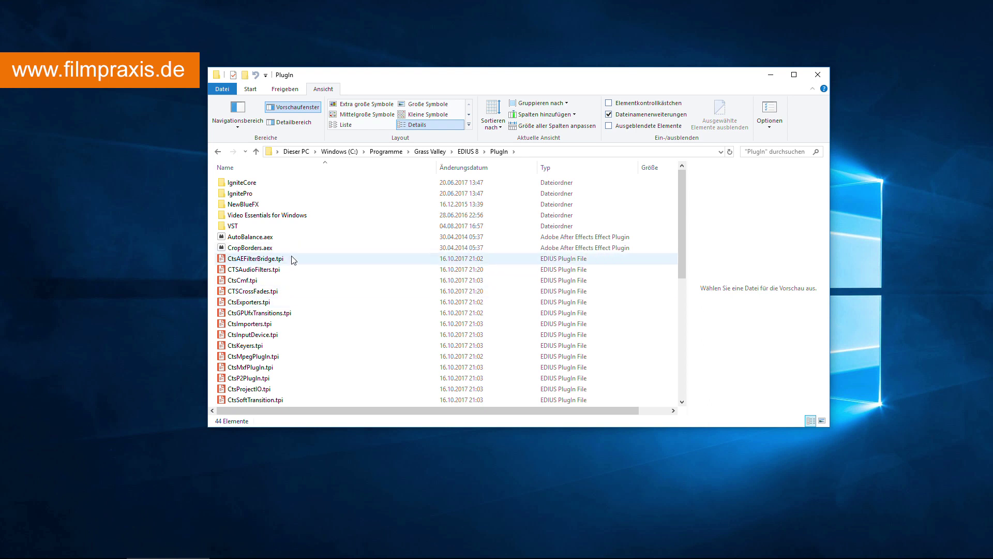
Step: Select the plug-in files NeatVideo4.tpi, proDADCmosFixr.tpi, prodad-heroglyph.tpi, proDADMercalli4.tpi and prodad-vitascene.tpi
{"action": "scroll", "coordinate": [297, 267], "scroll_direction": "down", "scroll_amount": 7}
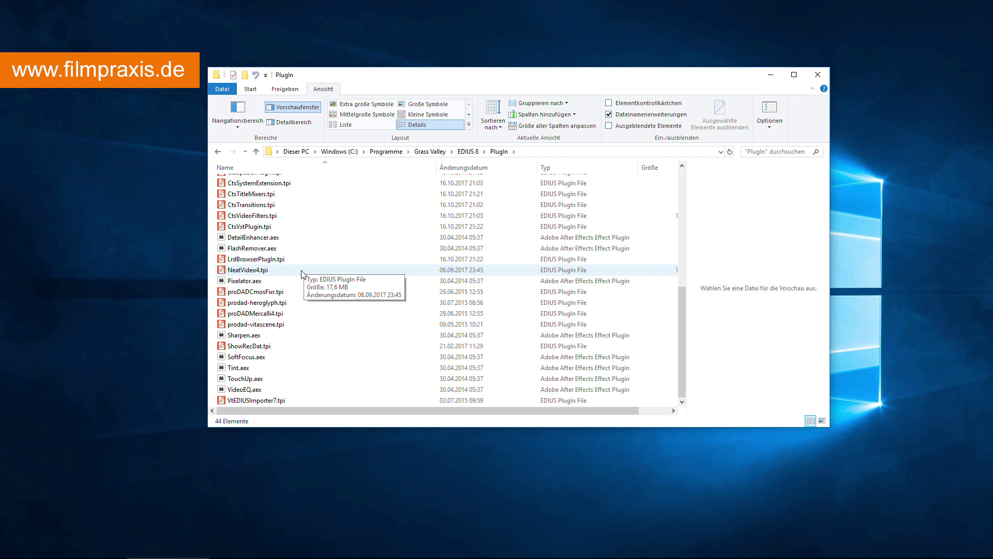
{"action": "left_click", "coordinate": [302, 274]}
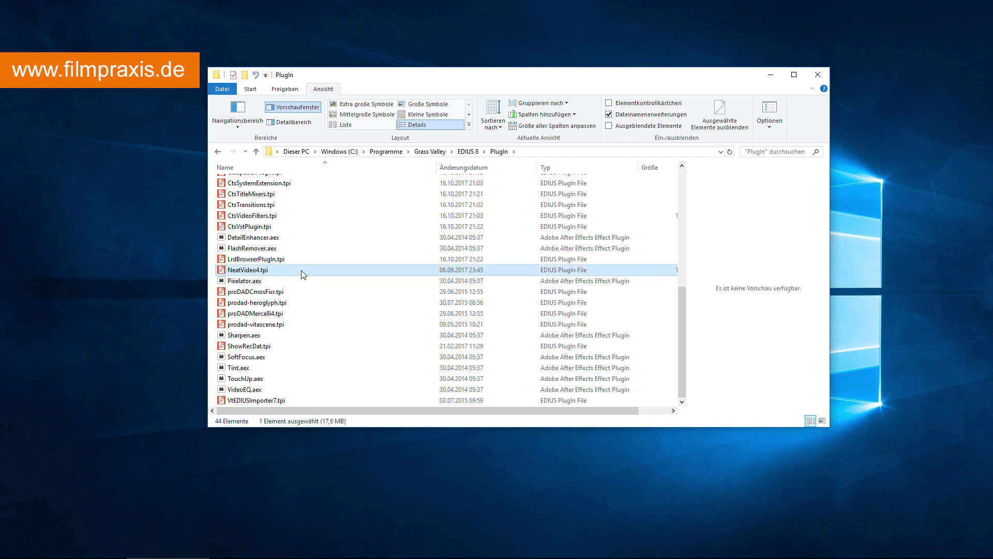
{"action": "left_click", "coordinate": [292, 292], "text": "ctrl"}
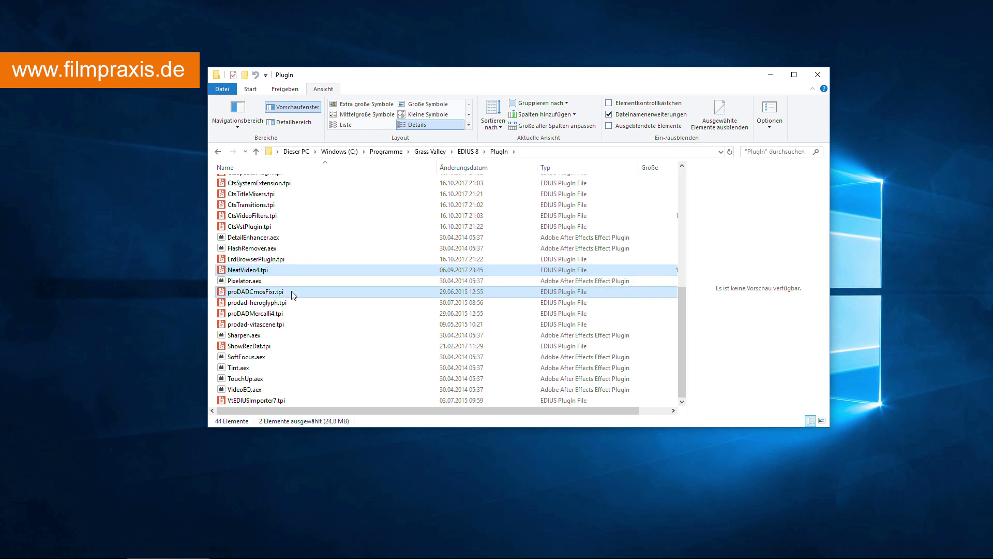
{"action": "left_click", "coordinate": [291, 304], "text": "ctrl"}
{"action": "left_click", "coordinate": [287, 314], "text": "ctrl"}
{"action": "left_click", "coordinate": [285, 325], "text": "ctrl"}
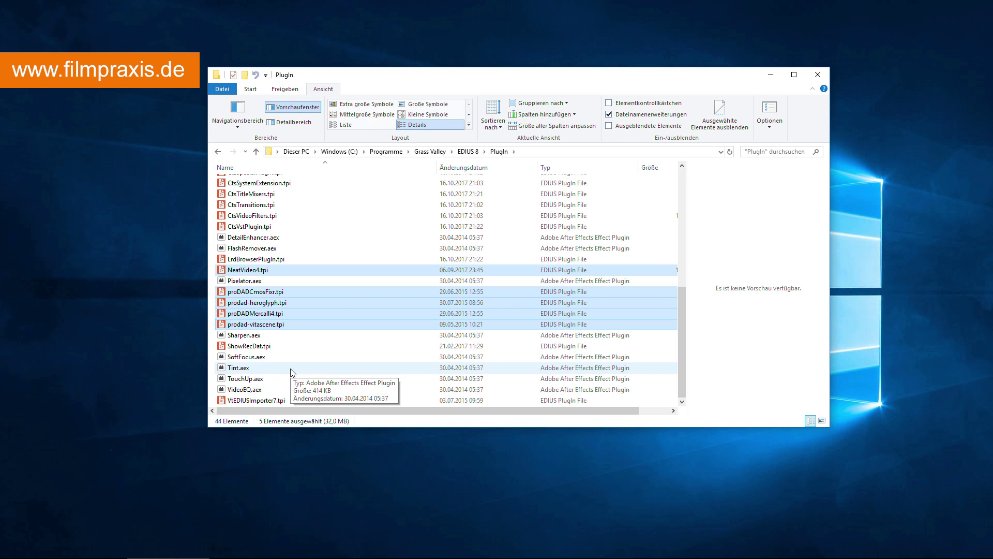
{"action": "scroll", "coordinate": [294, 369], "scroll_direction": "up", "scroll_amount": 7}
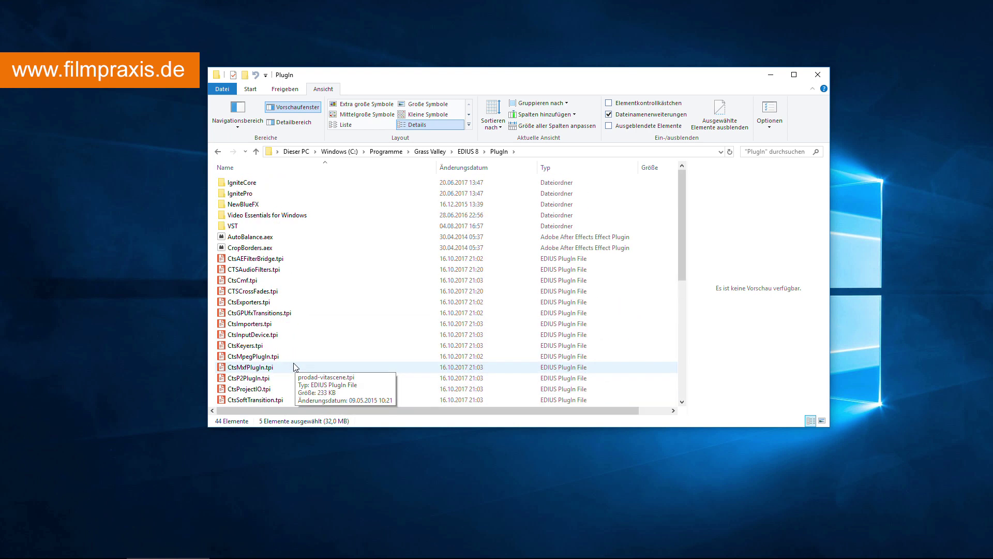
{"action": "scroll", "coordinate": [294, 367], "scroll_direction": "down", "scroll_amount": 5}
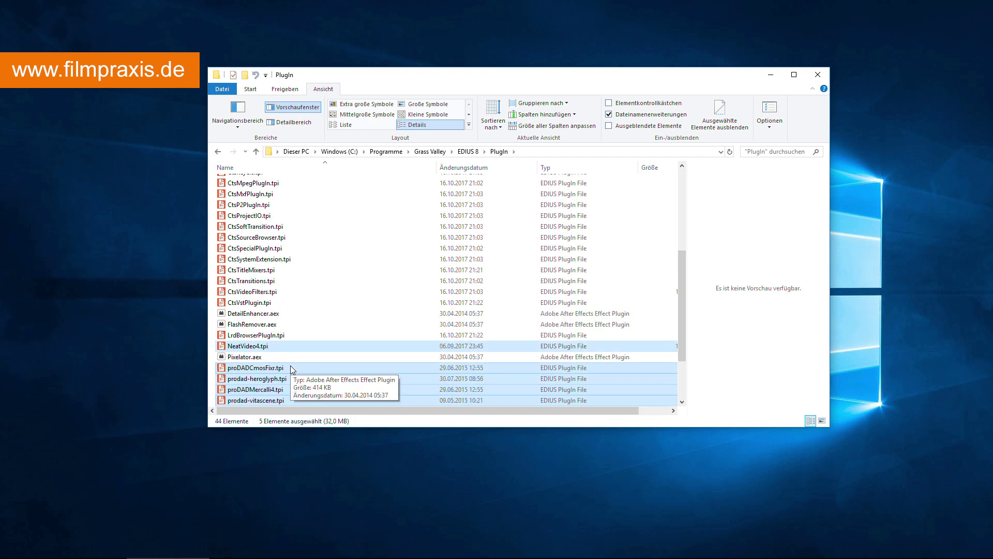
{"action": "scroll", "coordinate": [290, 366], "scroll_direction": "down", "scroll_amount": 3}
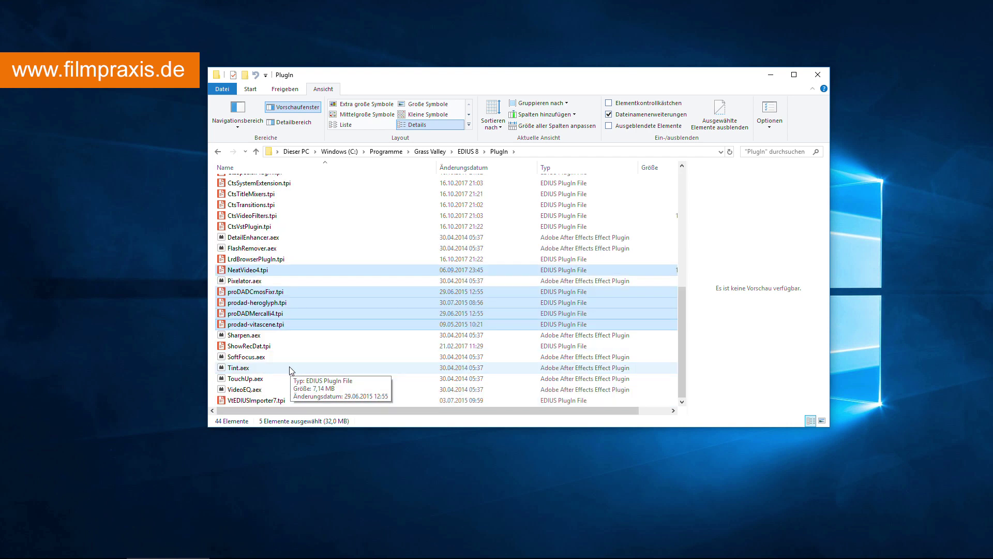
Step: Paste the copied plug-in files into the EDIUS 9 PlugIn folder under Grass Valley with administrator permission, and close File Explorer
{"action": "left_click", "coordinate": [439, 151]}
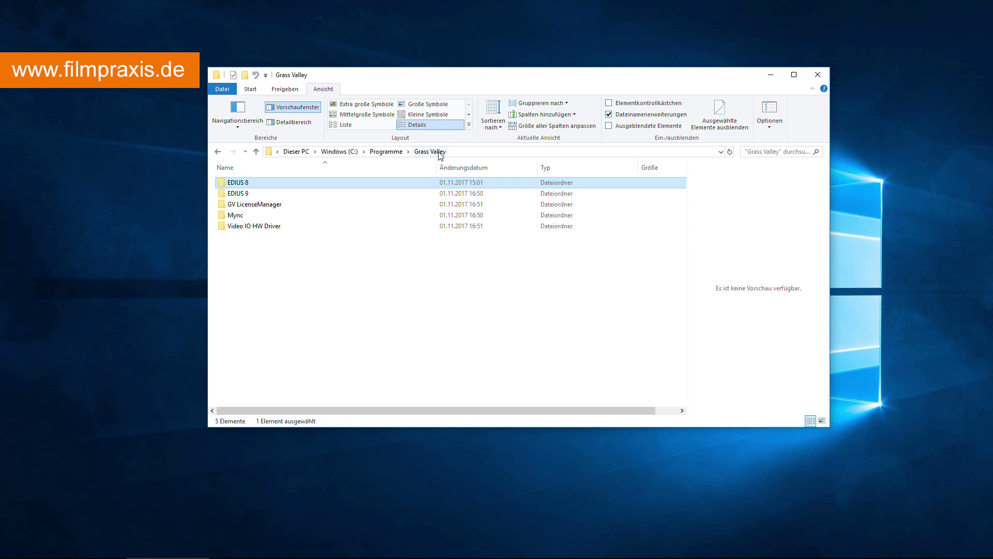
{"action": "double_click", "coordinate": [262, 194]}
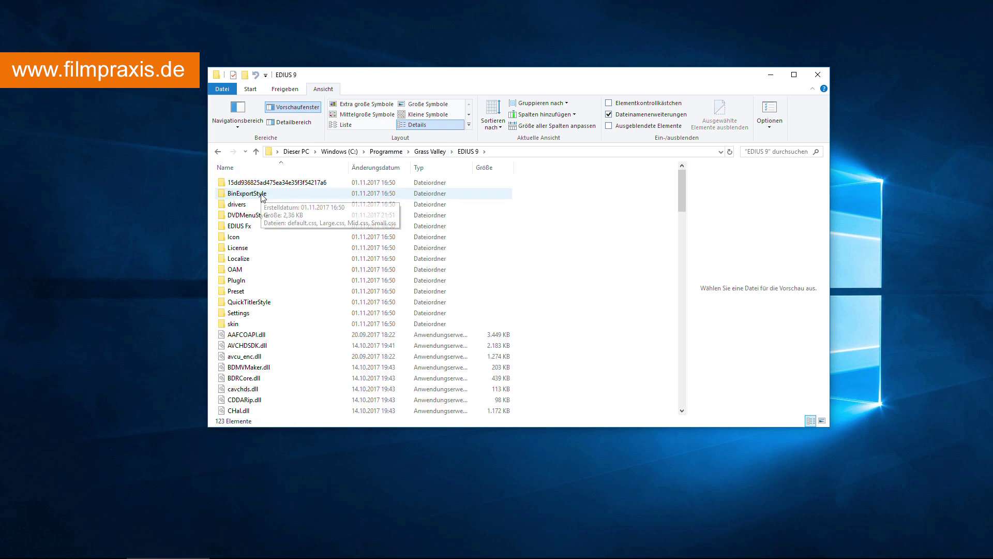
{"action": "double_click", "coordinate": [251, 281]}
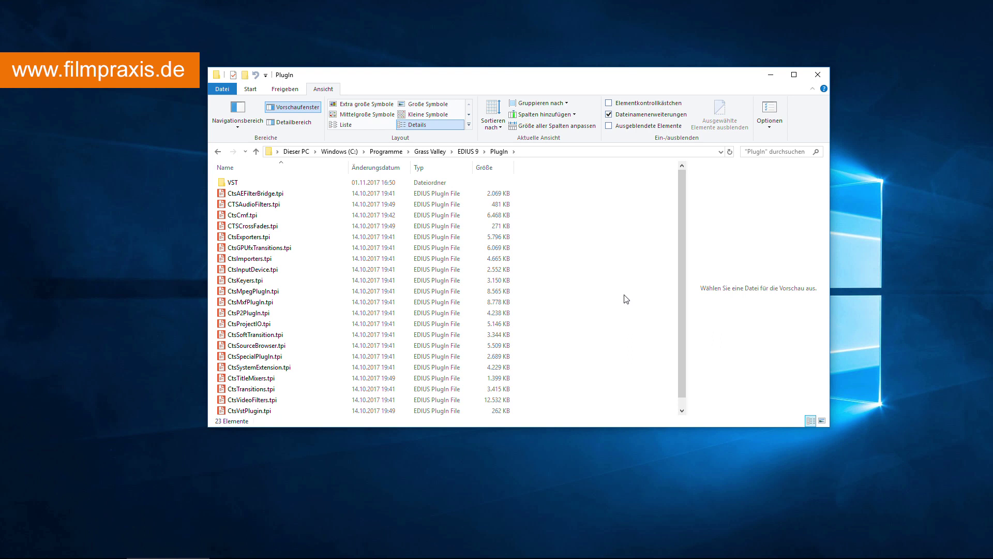
{"action": "key", "text": "ctrl+v"}
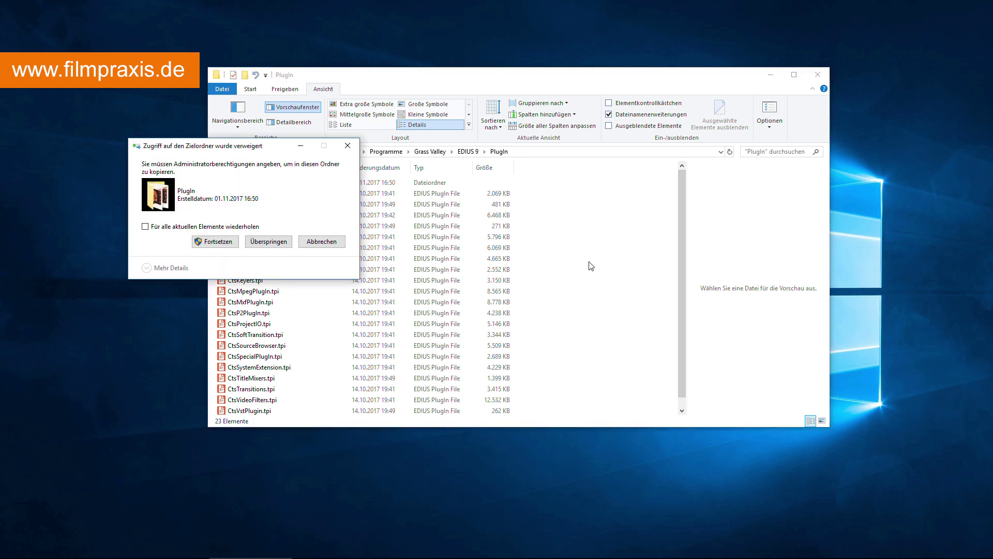
{"action": "left_click", "coordinate": [205, 242]}
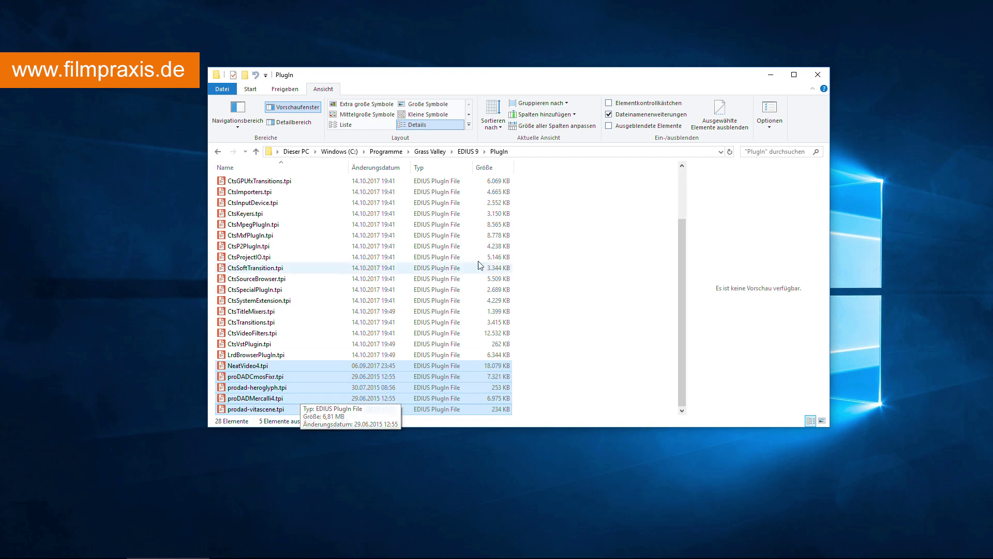
{"action": "left_click", "coordinate": [818, 74]}
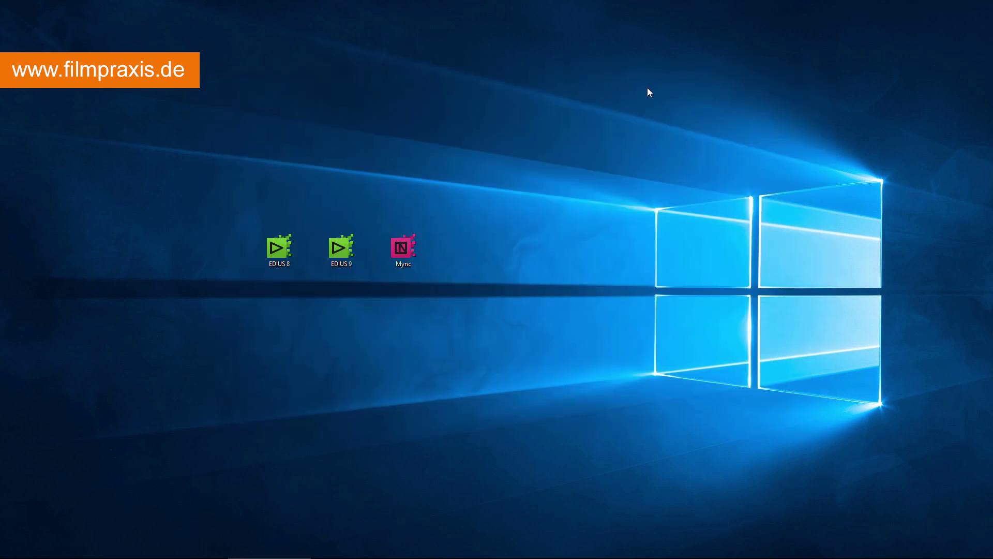
Step: Switch to EDIUS 9, check the proDAD video filters in the 2017-EDIUS-9 project, and exit the program
{"action": "double_click", "coordinate": [353, 256]}
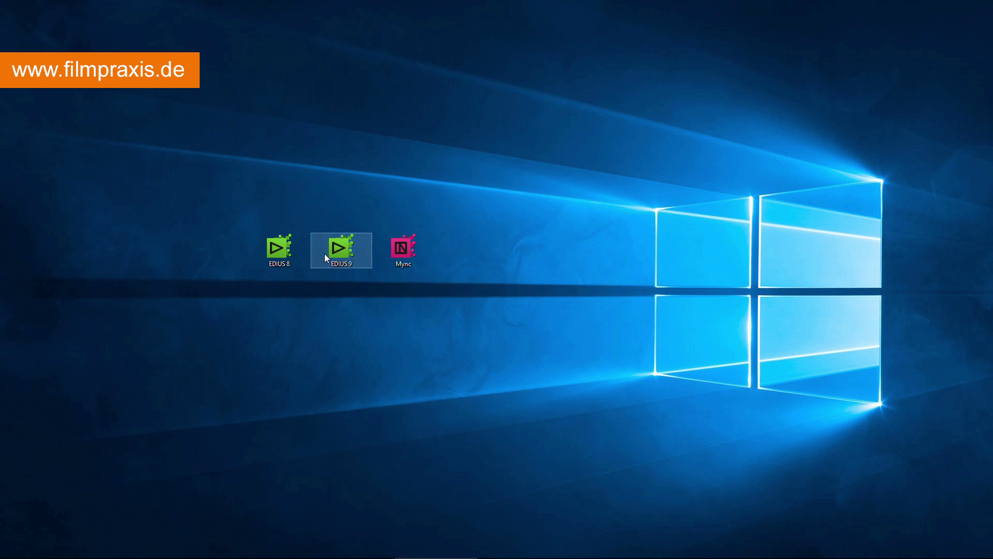
{"action": "left_click", "coordinate": [556, 369]}
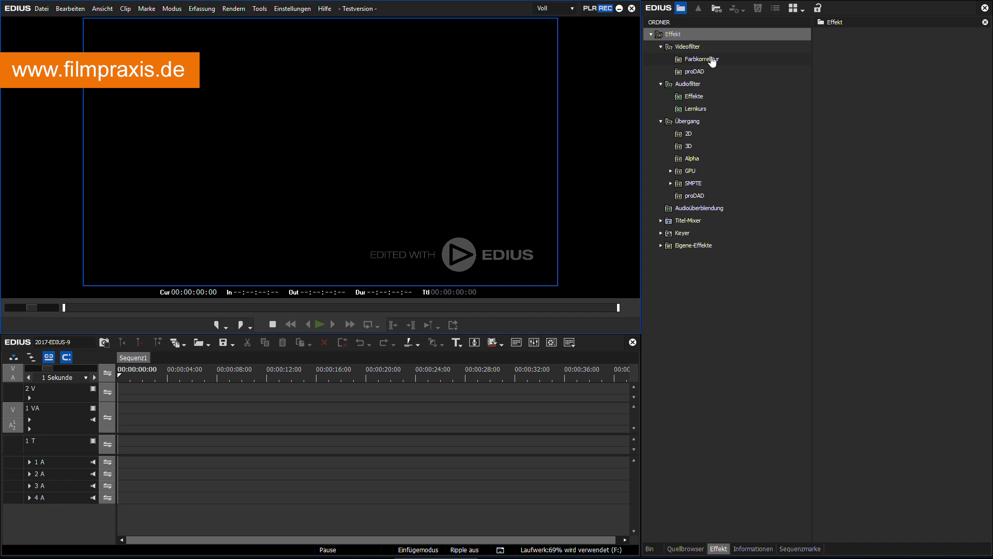
{"action": "left_click", "coordinate": [699, 72]}
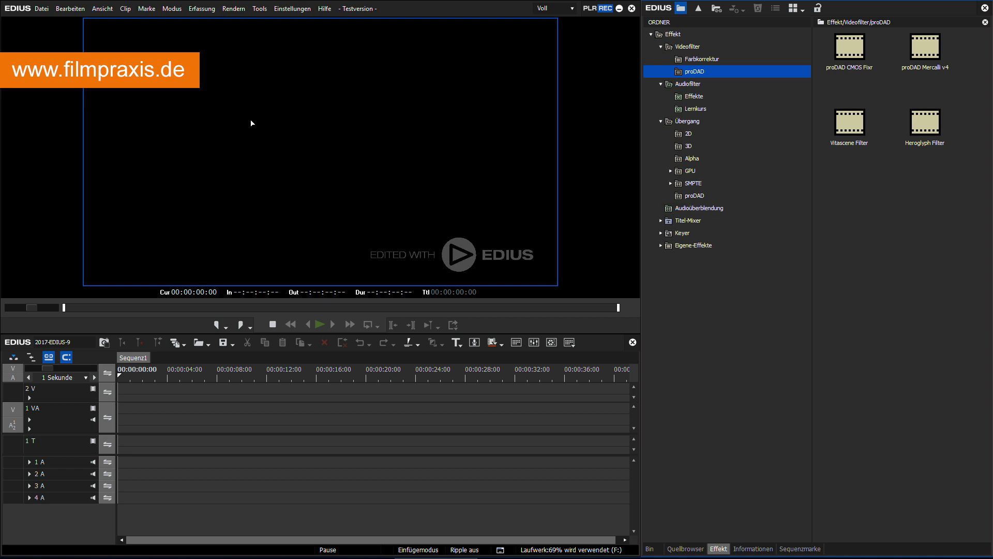
{"action": "left_click", "coordinate": [41, 9]}
{"action": "left_click", "coordinate": [68, 310]}
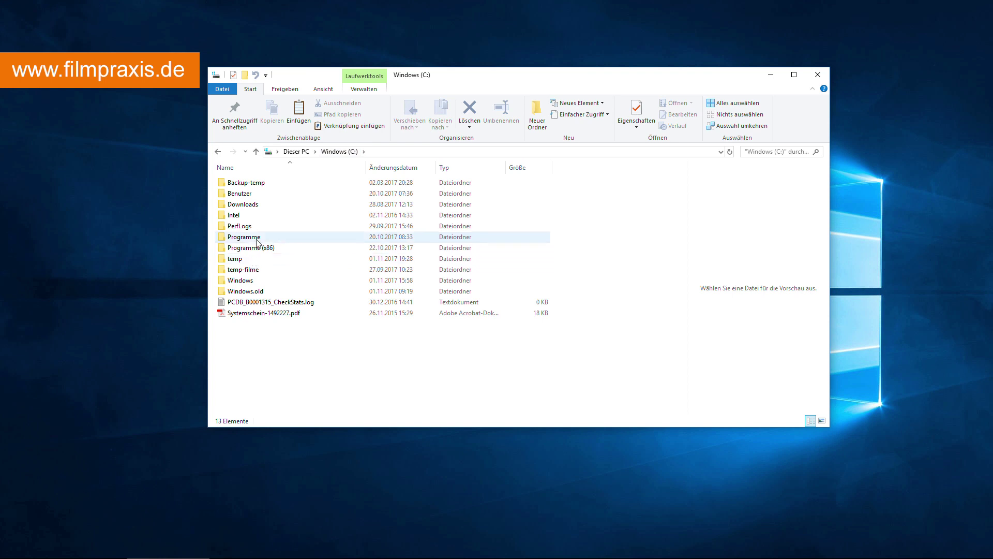
Step: In File Explorer, select the IgniteCore, IgnitePro and NewBlueFX folders in the EDIUS 8 PlugIn folder under Programme\Grass Valley
{"action": "double_click", "coordinate": [257, 239]}
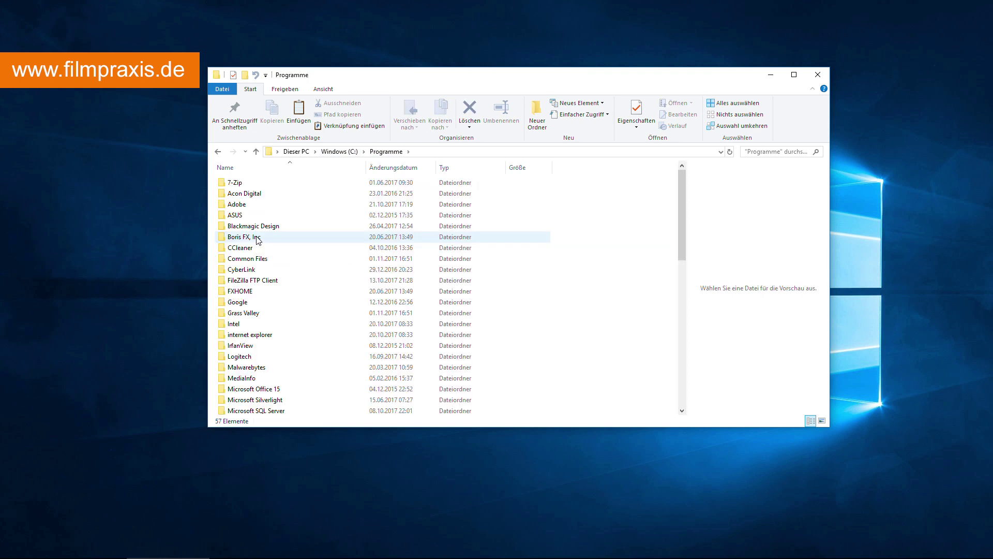
{"action": "double_click", "coordinate": [264, 314]}
{"action": "double_click", "coordinate": [265, 184]}
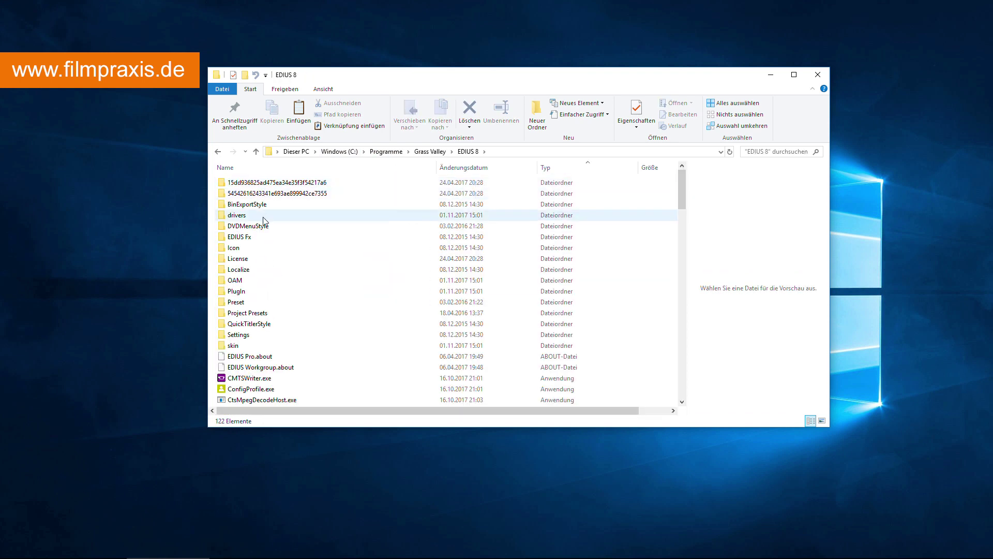
{"action": "double_click", "coordinate": [265, 292]}
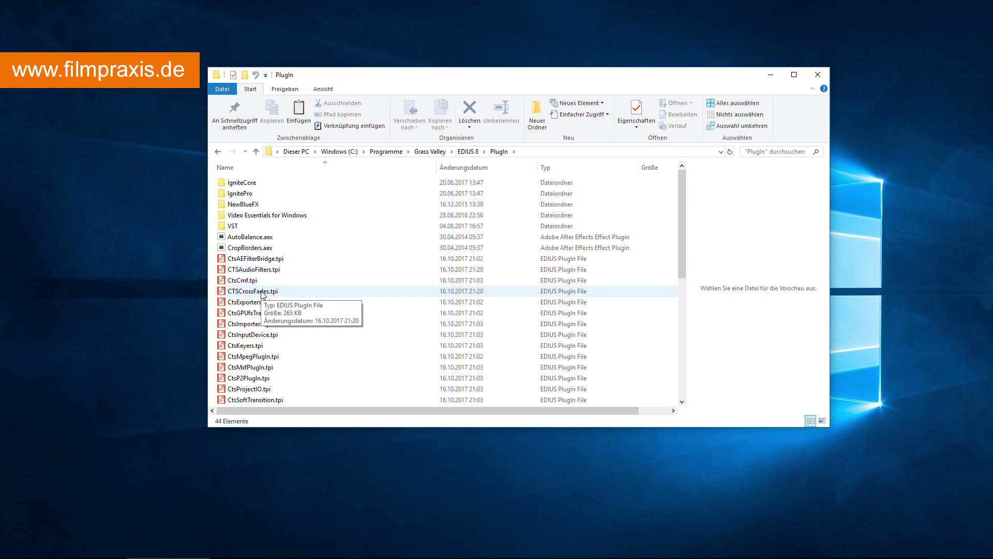
{"action": "left_click", "coordinate": [293, 187]}
{"action": "left_click", "coordinate": [290, 194], "text": "ctrl"}
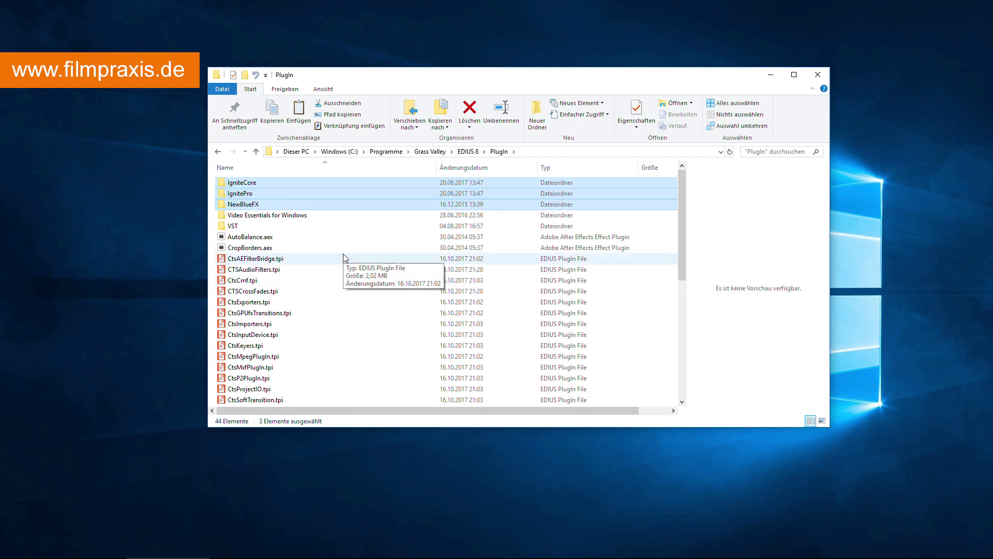
Step: Paste the copied IgniteCore, IgnitePro and NewBlueFX folders into the EDIUS 9 PlugIn folder with administrator permission, and minimize File Explorer
{"action": "left_click", "coordinate": [441, 155]}
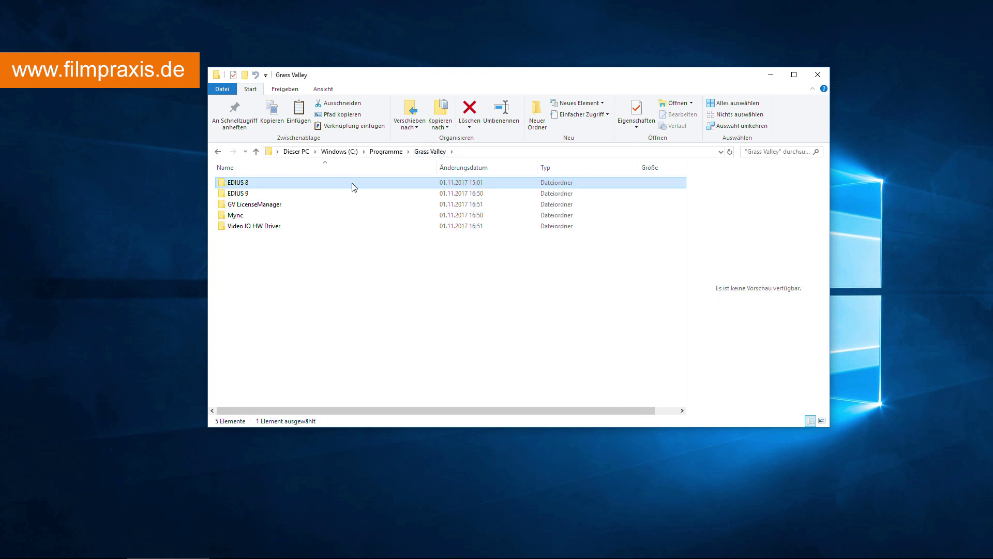
{"action": "double_click", "coordinate": [309, 195]}
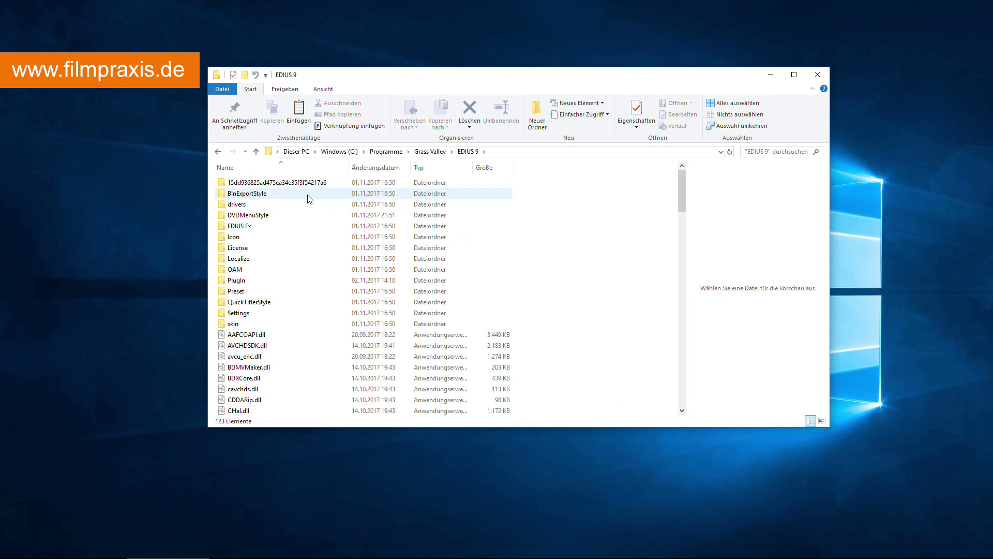
{"action": "double_click", "coordinate": [288, 281]}
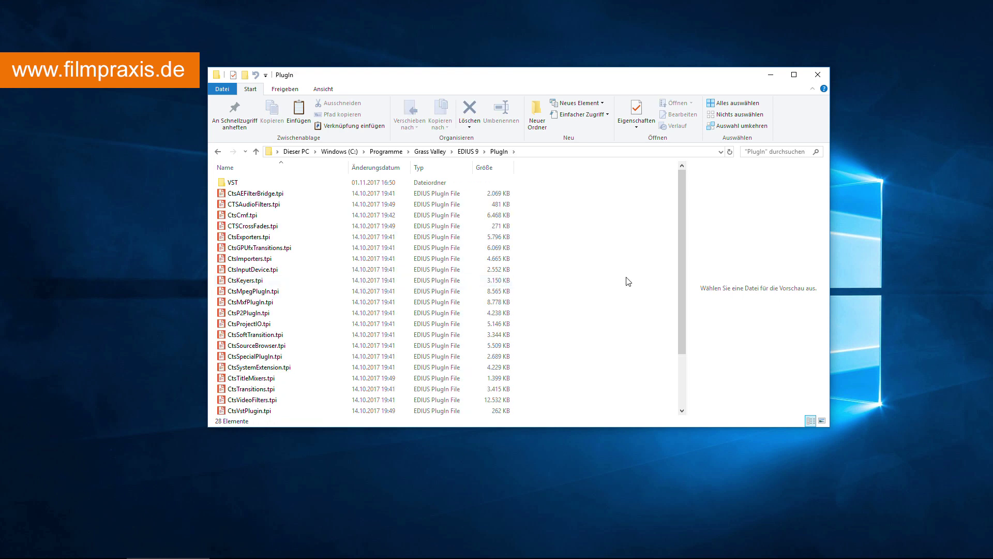
{"action": "key", "text": "ctrl+v"}
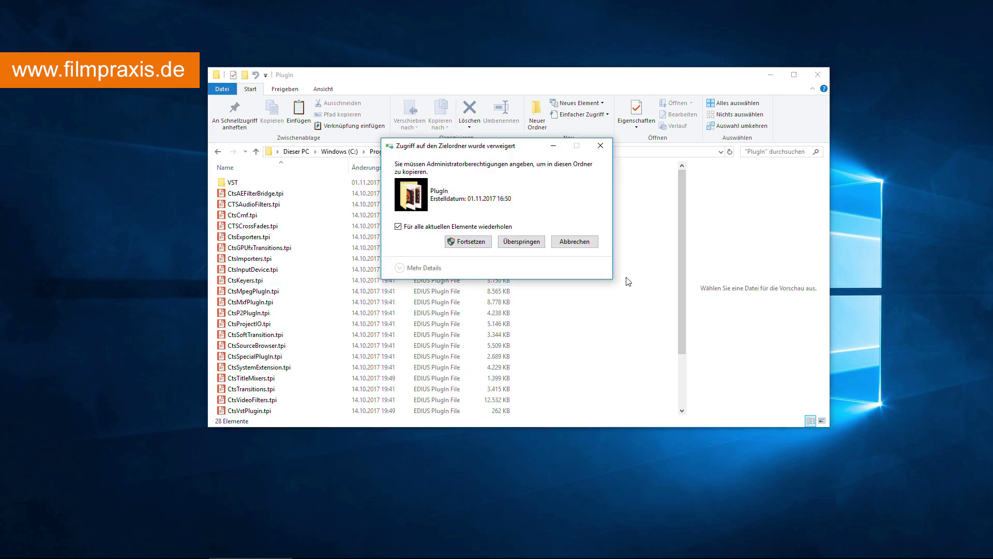
{"action": "left_click", "coordinate": [470, 242]}
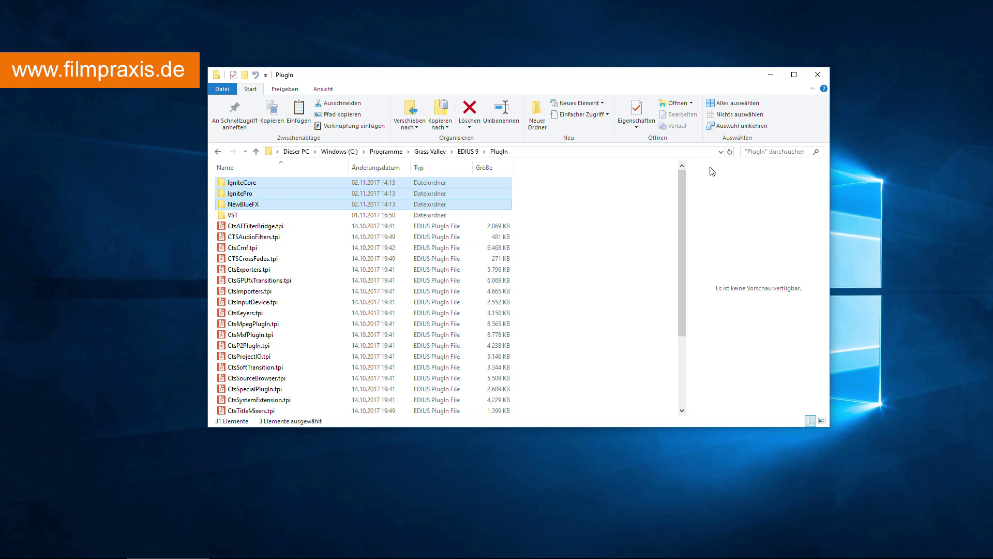
{"action": "left_click", "coordinate": [771, 76]}
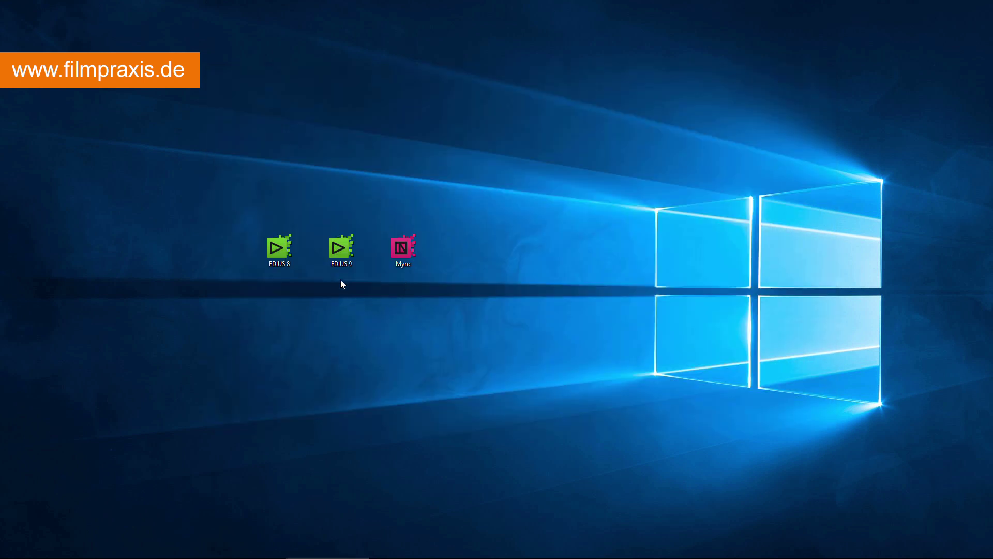
Step: Open the 2017-EDIUS-9 project in EDIUS 9 and browse the NewBlue Elements, Essentials and Filters video effects
{"action": "double_click", "coordinate": [339, 248]}
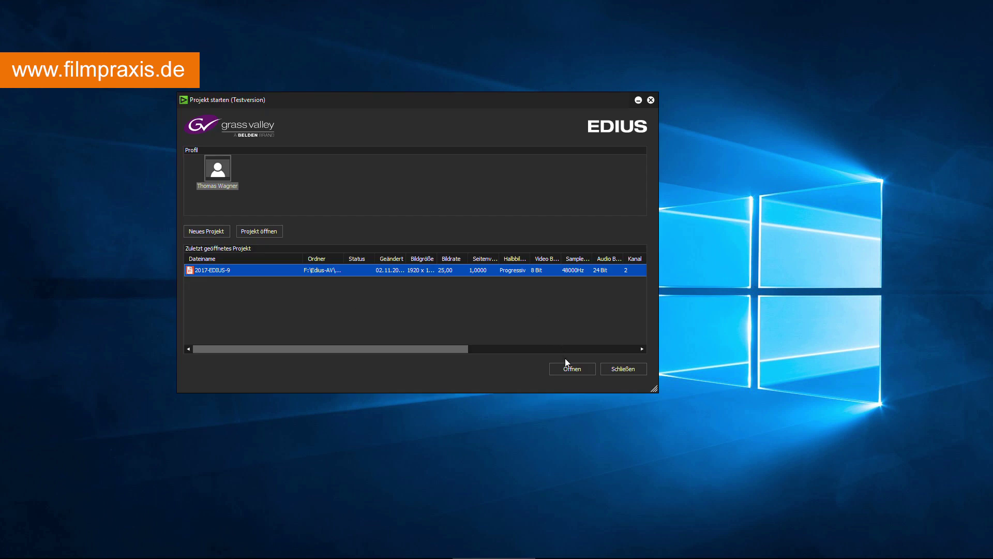
{"action": "left_click", "coordinate": [565, 365]}
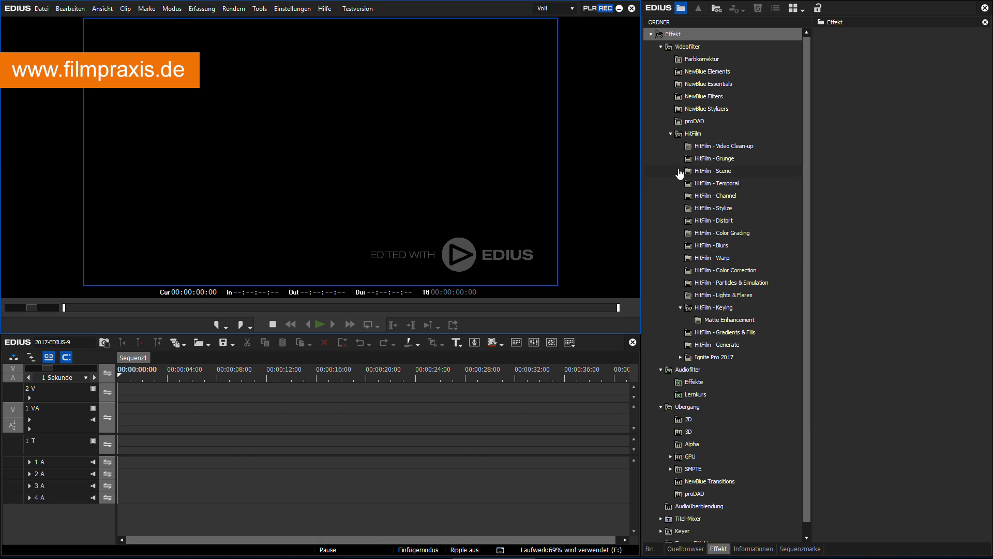
{"action": "left_click", "coordinate": [670, 134]}
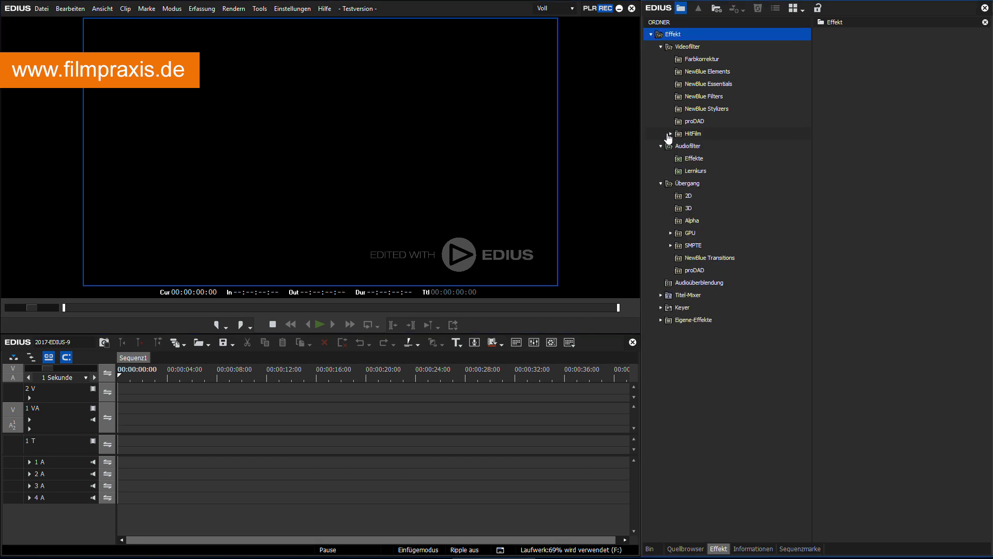
{"action": "left_click", "coordinate": [727, 72]}
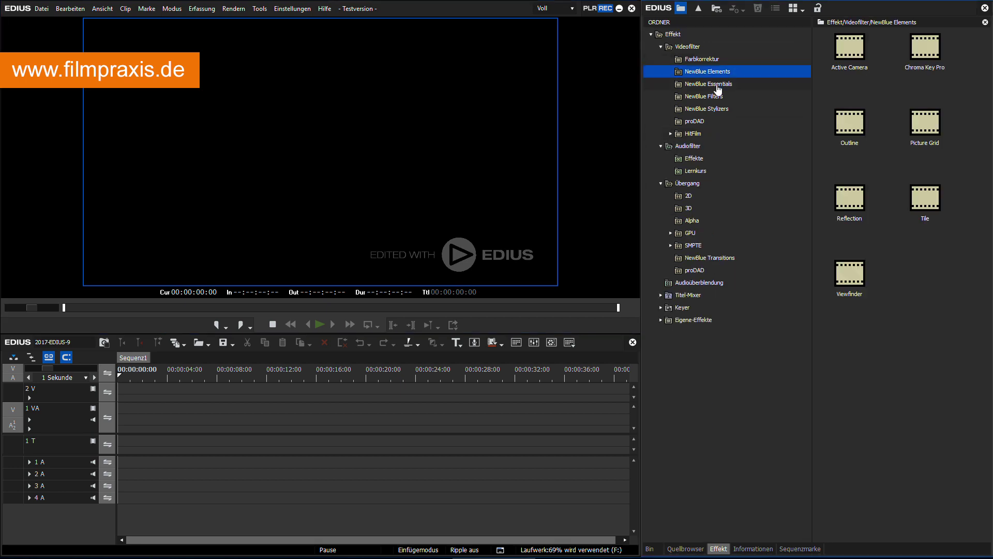
{"action": "left_click", "coordinate": [717, 85]}
{"action": "left_click", "coordinate": [714, 96]}
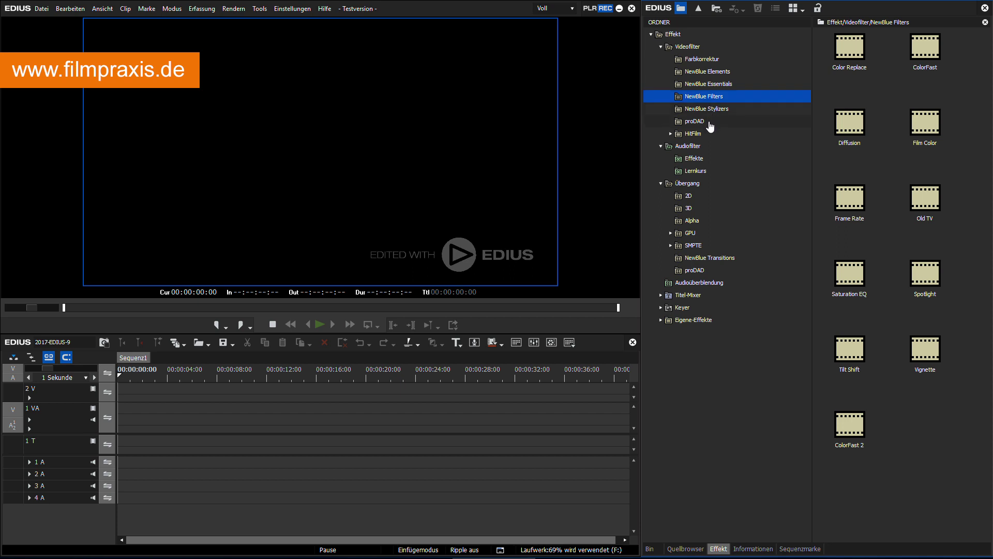
Step: Add a NewBlue Titler Pro 2 clip to the empty timeline and close the titler without saving changes
{"action": "right_click", "coordinate": [325, 386]}
{"action": "mouse_move", "coordinate": [520, 395]}
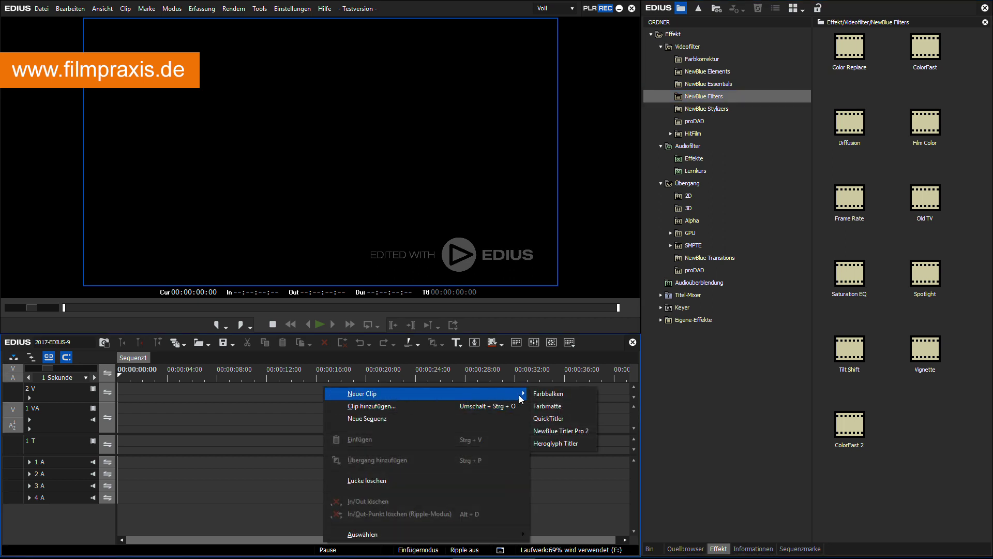
{"action": "left_click", "coordinate": [579, 435]}
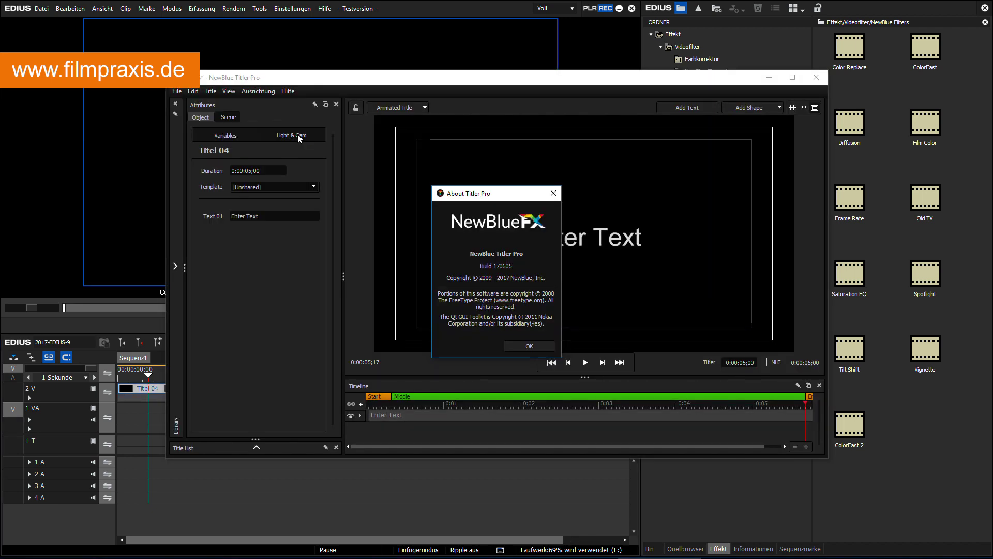
{"action": "left_click", "coordinate": [547, 345]}
{"action": "left_click", "coordinate": [817, 77]}
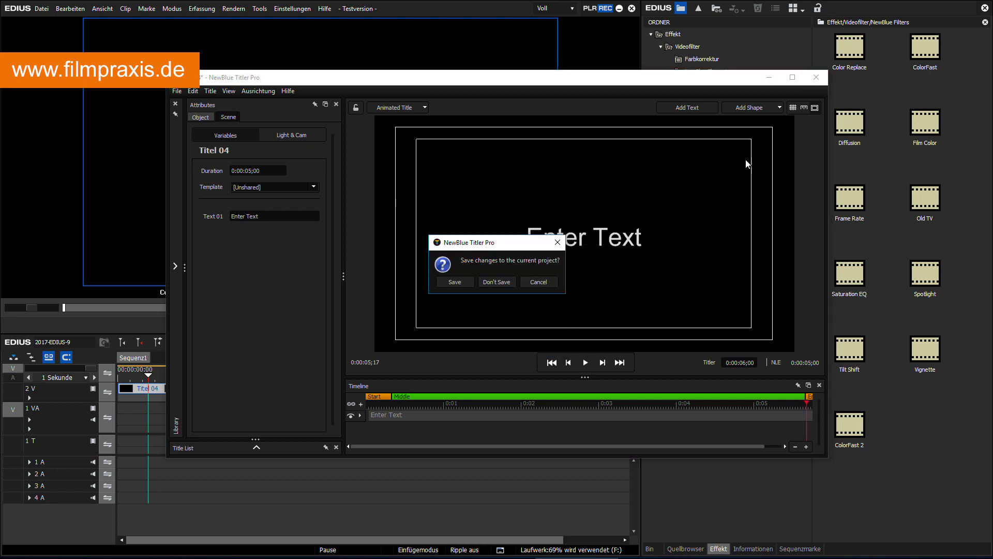
{"action": "left_click", "coordinate": [505, 281]}
Step: Add a Heroglyph Titler clip to the timeline and cancel its quickstart assistant dialog
{"action": "right_click", "coordinate": [294, 386]}
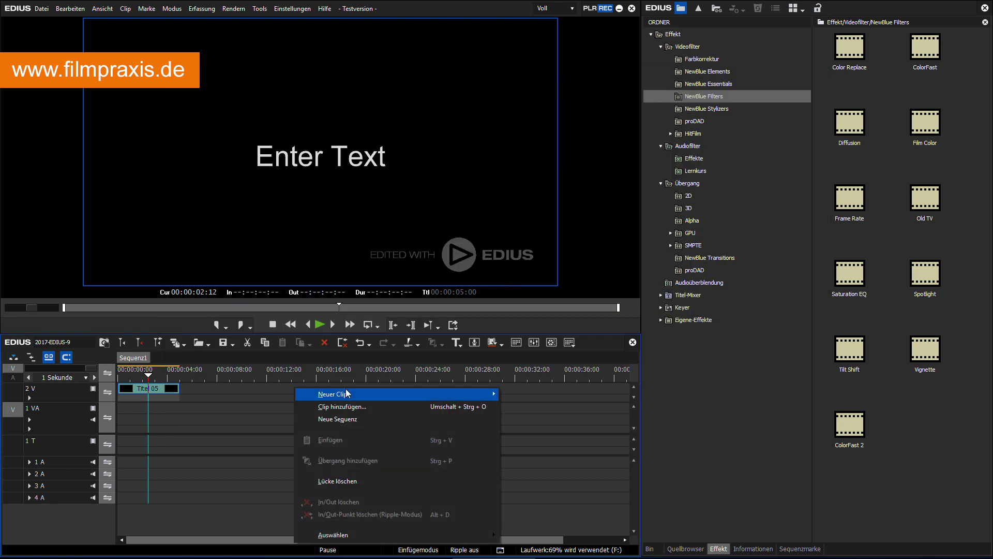
{"action": "mouse_move", "coordinate": [391, 398]}
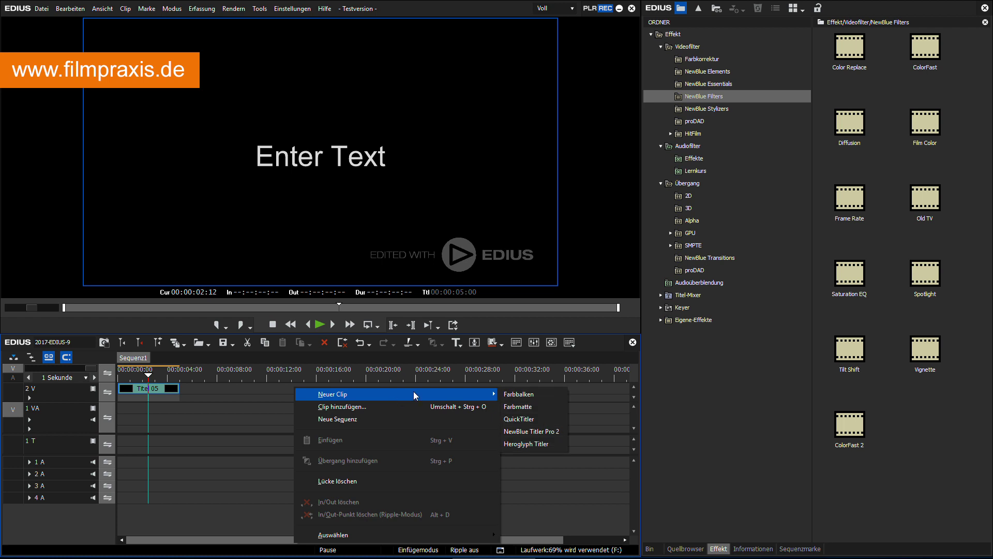
{"action": "left_click", "coordinate": [530, 444]}
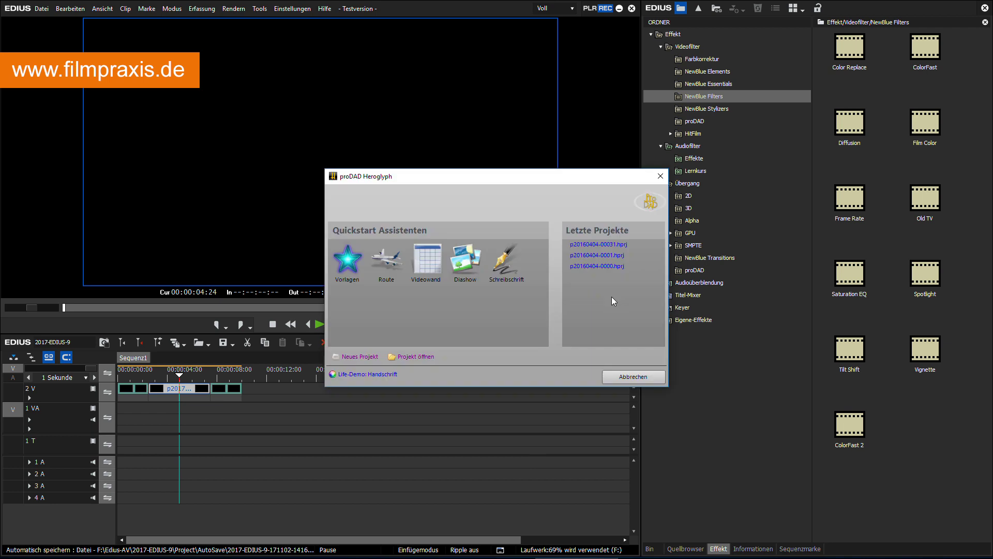
{"action": "left_click", "coordinate": [622, 374]}
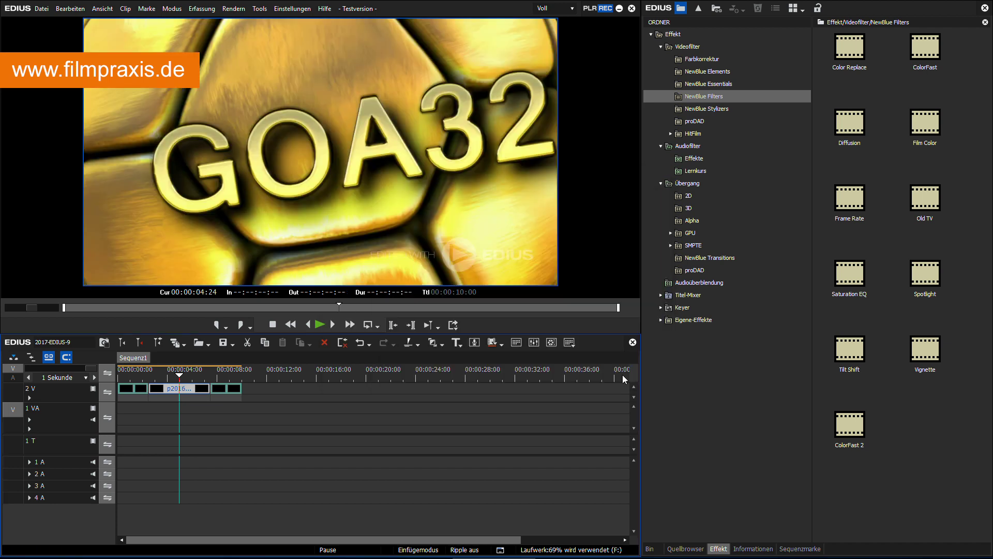